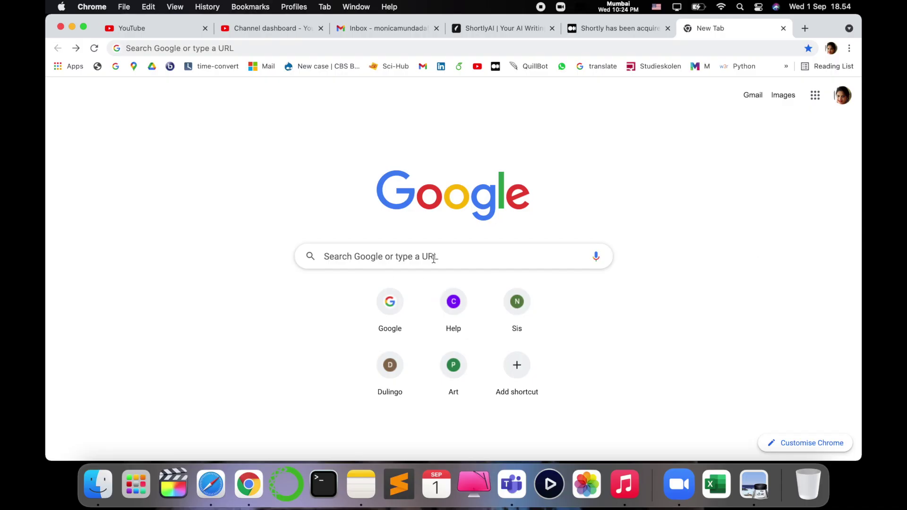
Step: Focus the Google search box in the new Chrome tab
{"action": "left_click", "coordinate": [433, 258]}
Step: Search Google for 'shortlyai' from the search history and scroll the results
{"action": "key", "text": "Down"}
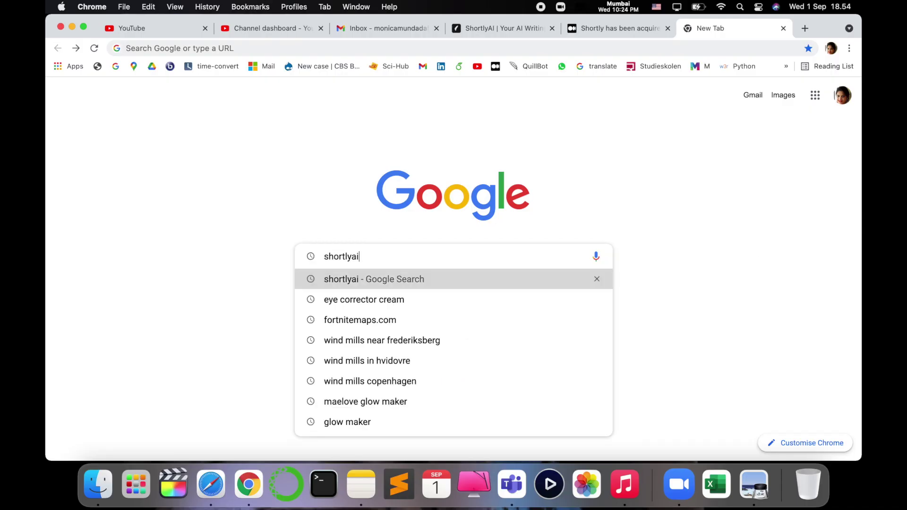
{"action": "key", "text": "Return"}
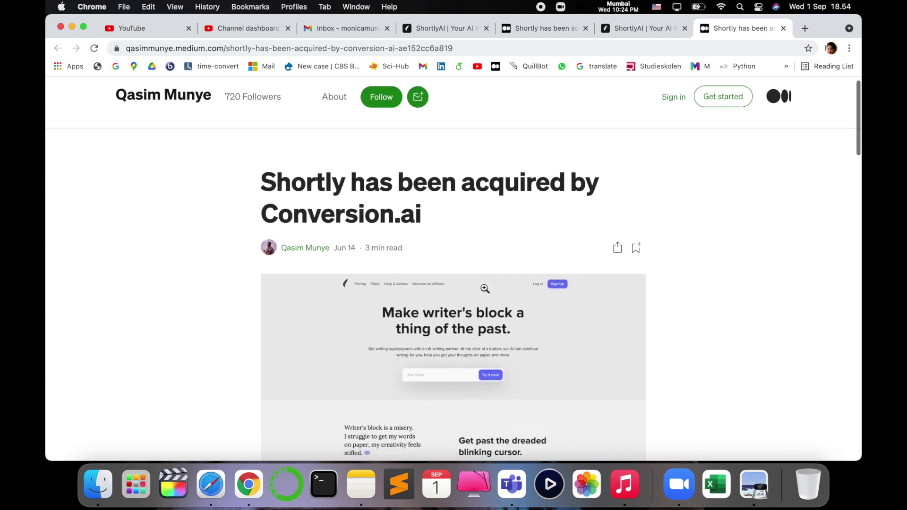
{"action": "scroll", "coordinate": [484, 288], "scroll_direction": "down", "scroll_amount": 1}
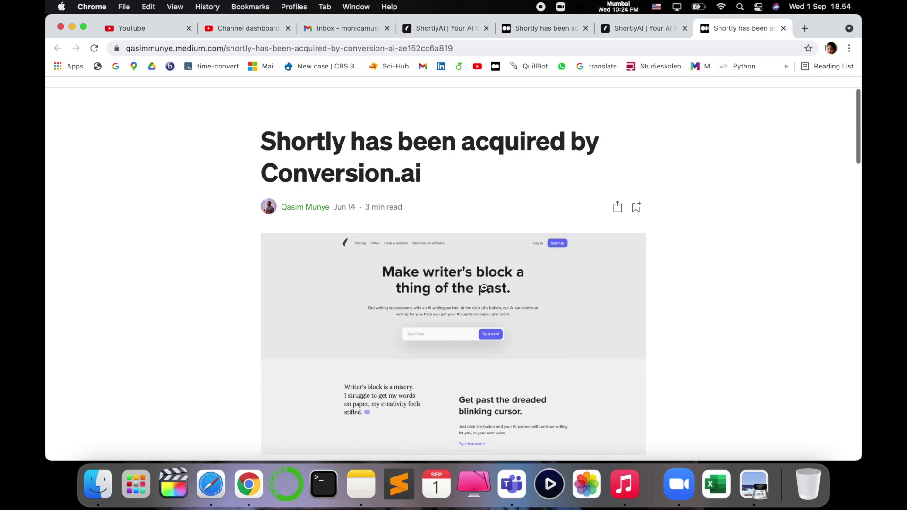
{"action": "scroll", "coordinate": [485, 288], "scroll_direction": "down", "scroll_amount": 1}
{"action": "scroll", "coordinate": [484, 288], "scroll_direction": "up", "scroll_amount": 1}
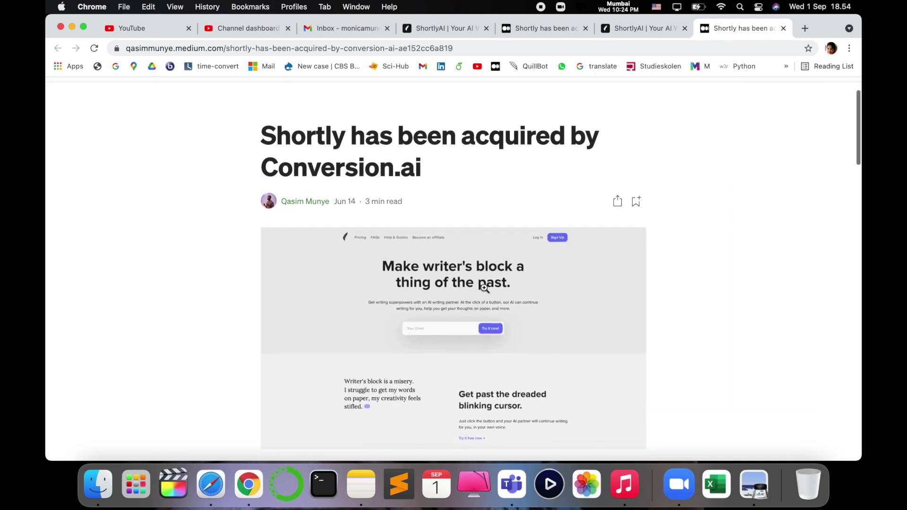
{"action": "scroll", "coordinate": [484, 288], "scroll_direction": "down", "scroll_amount": 5}
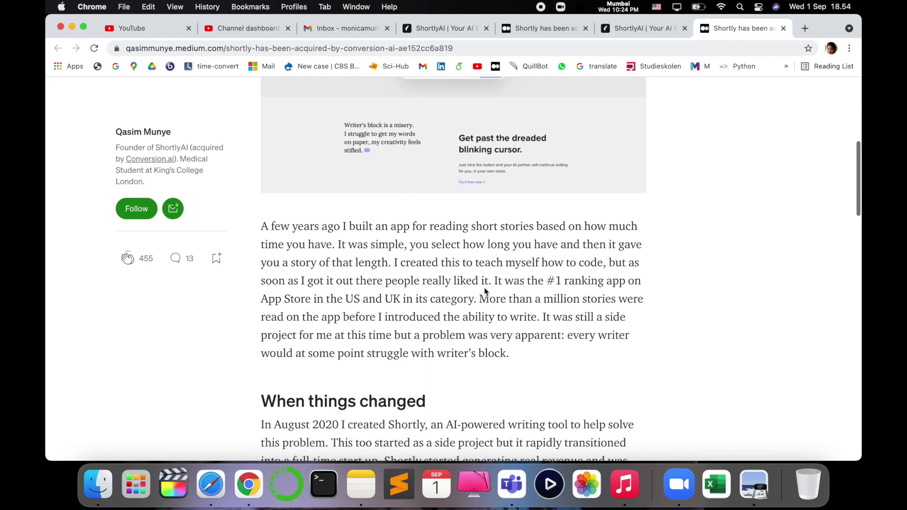
{"action": "scroll", "coordinate": [484, 289], "scroll_direction": "down", "scroll_amount": 2}
{"action": "scroll", "coordinate": [484, 288], "scroll_direction": "down", "scroll_amount": 2}
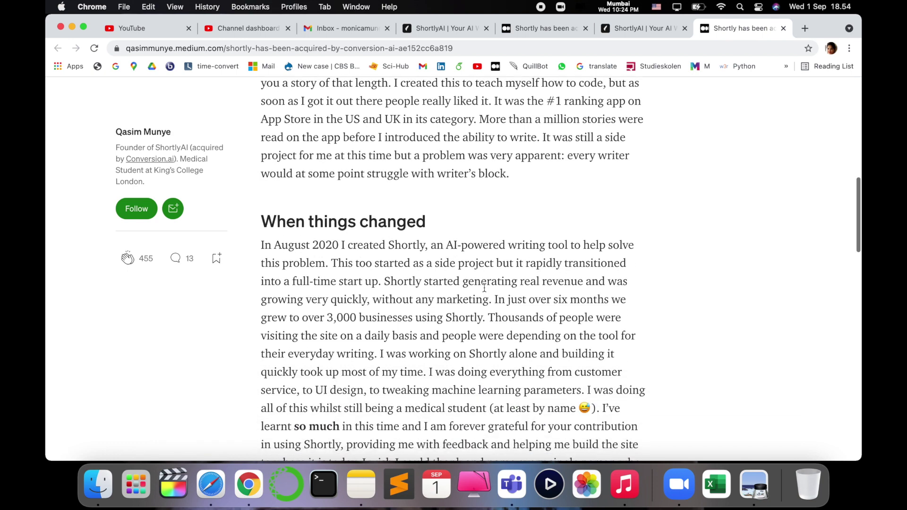
{"action": "scroll", "coordinate": [484, 288], "scroll_direction": "down", "scroll_amount": 2}
{"action": "scroll", "coordinate": [483, 288], "scroll_direction": "down", "scroll_amount": 2}
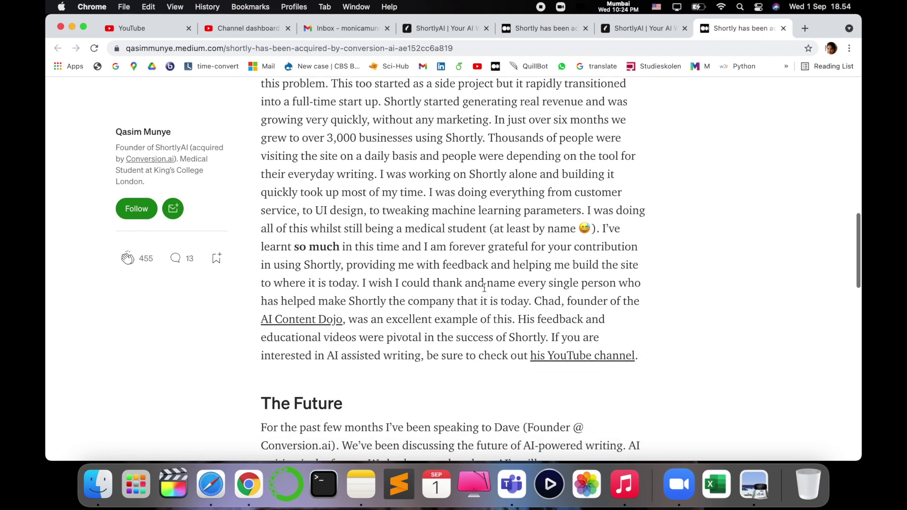
{"action": "scroll", "coordinate": [528, 319], "scroll_direction": "up", "scroll_amount": 15}
{"action": "scroll", "coordinate": [528, 320], "scroll_direction": "down", "scroll_amount": 3}
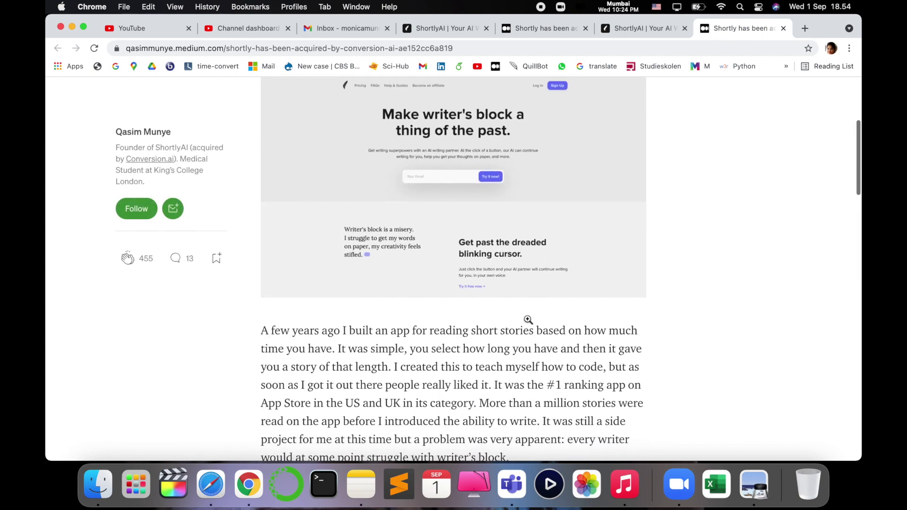
{"action": "scroll", "coordinate": [528, 320], "scroll_direction": "down", "scroll_amount": 2}
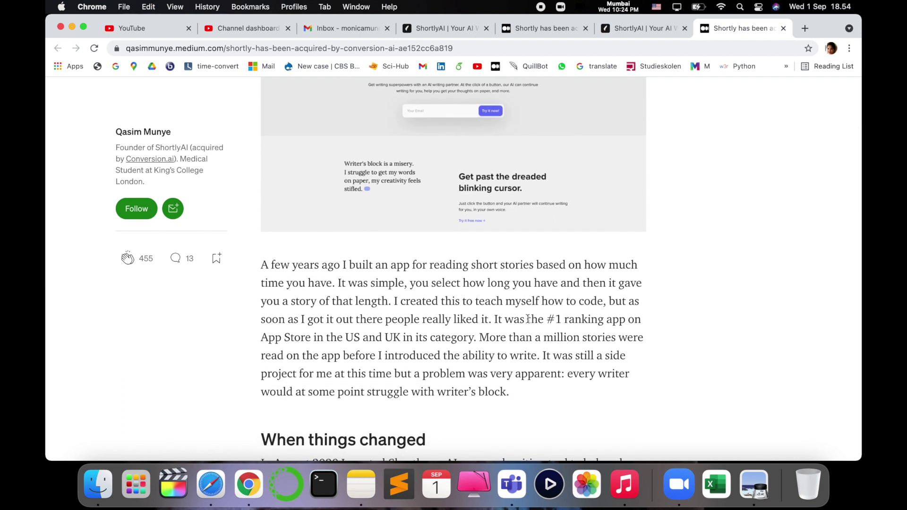
{"action": "left_click", "coordinate": [641, 29]}
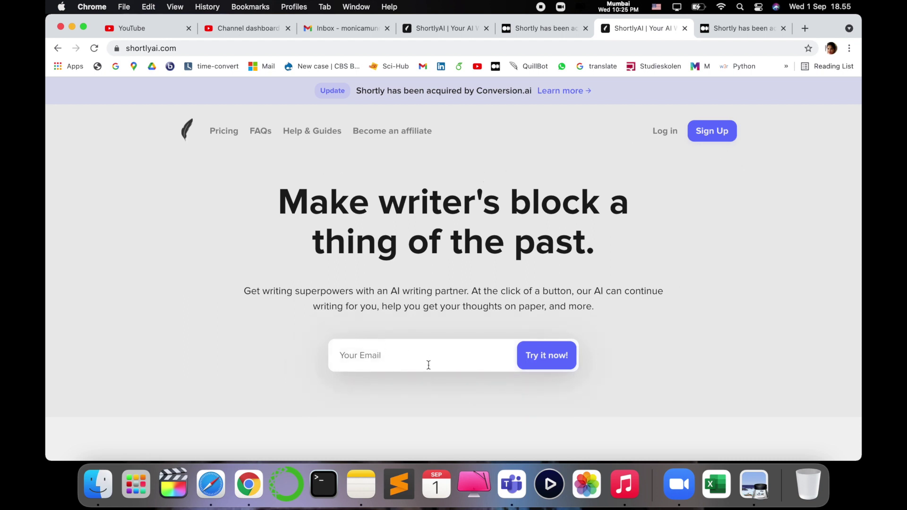
Step: Scroll down the ShortlyAI landing page and go to the free sign-up page
{"action": "scroll", "coordinate": [429, 365], "scroll_direction": "down", "scroll_amount": 1}
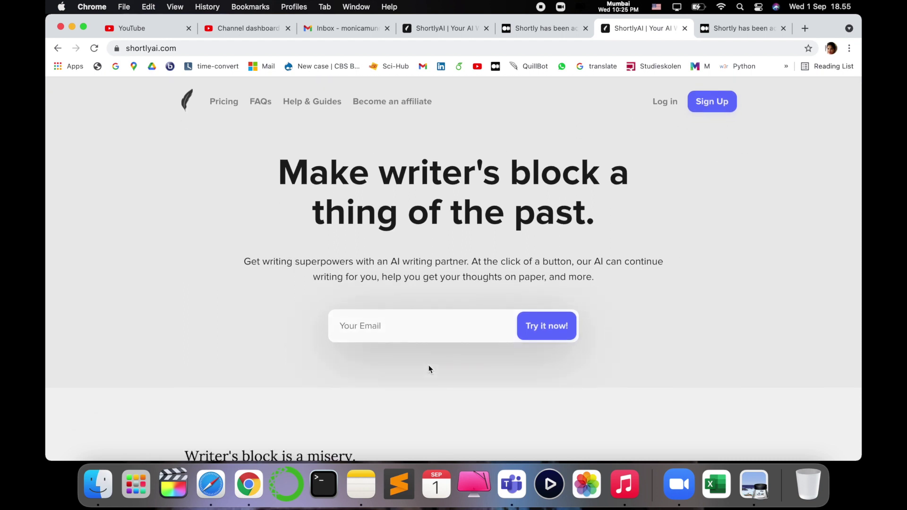
{"action": "scroll", "coordinate": [429, 366], "scroll_direction": "down", "scroll_amount": 1}
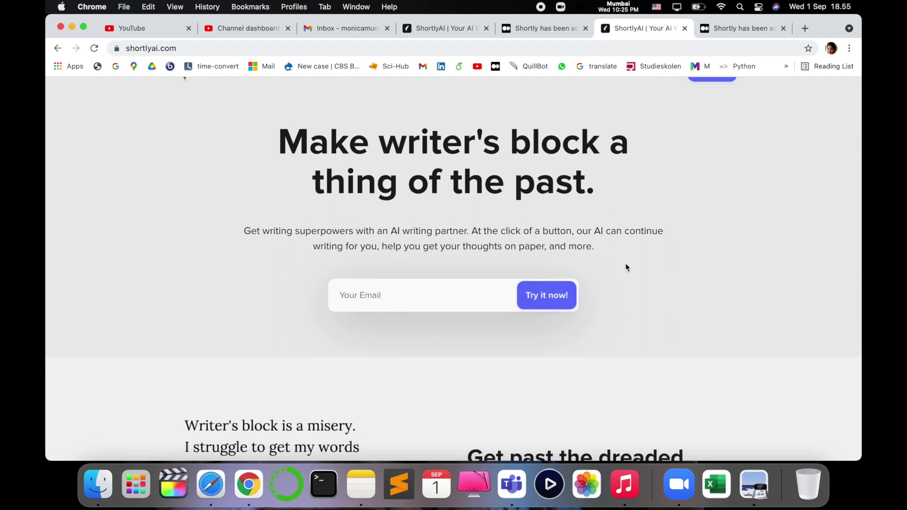
{"action": "scroll", "coordinate": [626, 268], "scroll_direction": "down", "scroll_amount": 2}
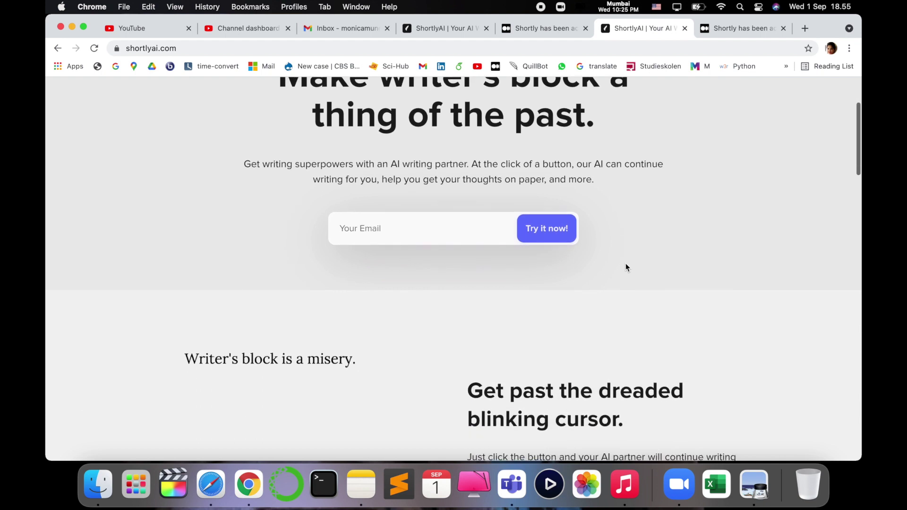
{"action": "scroll", "coordinate": [626, 267], "scroll_direction": "down", "scroll_amount": 4}
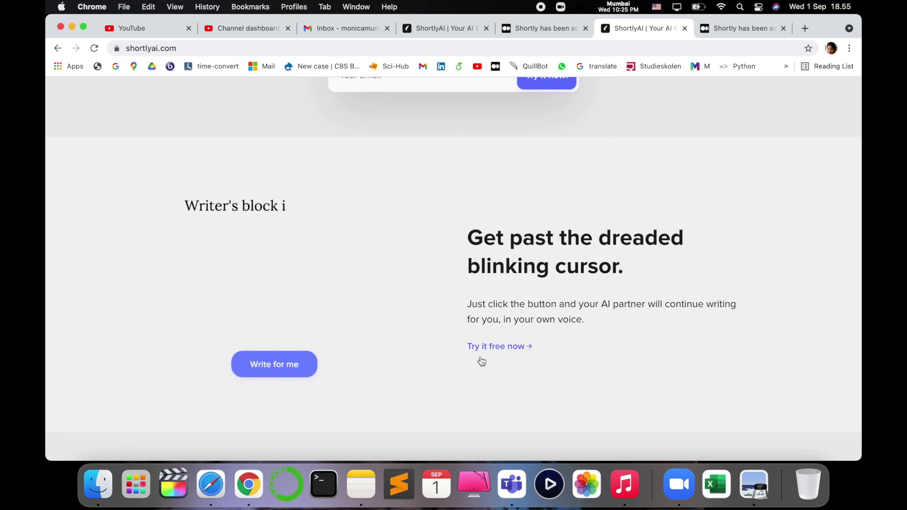
{"action": "left_click", "coordinate": [502, 347]}
Step: Register a new ShortlyAI account with a first name and save the login in the browser
{"action": "scroll", "coordinate": [624, 263], "scroll_direction": "up", "scroll_amount": 5}
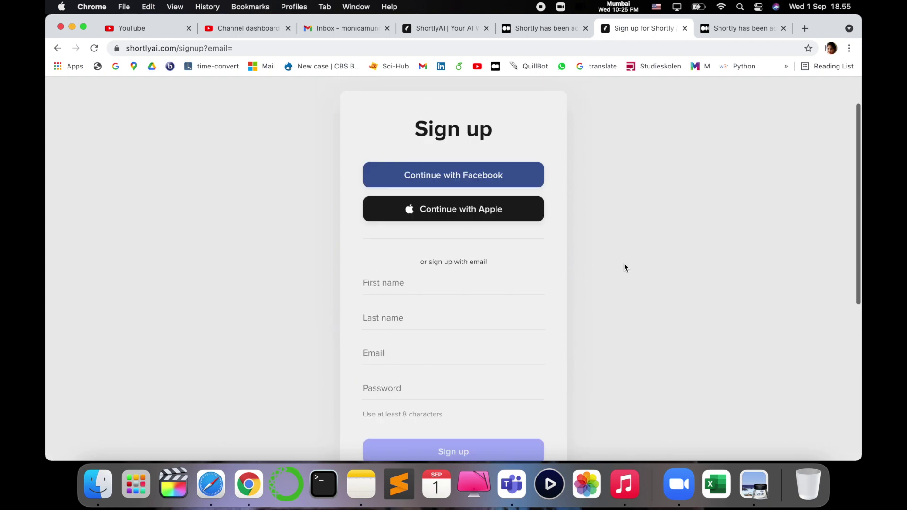
{"action": "scroll", "coordinate": [625, 262], "scroll_direction": "down", "scroll_amount": 2}
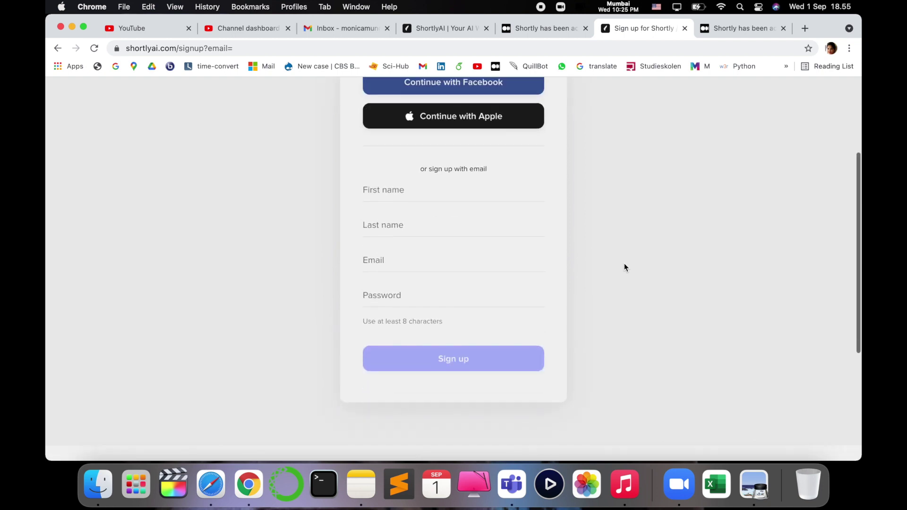
{"action": "left_click", "coordinate": [399, 198]}
{"action": "type", "text": "Monica"}
{"action": "left_click", "coordinate": [503, 361]}
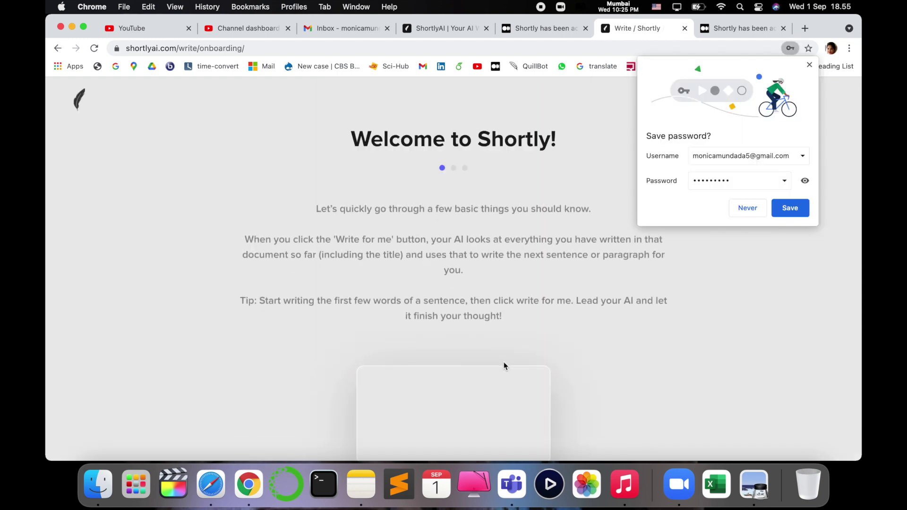
{"action": "left_click", "coordinate": [790, 208]}
Step: Finish the onboarding steps and start a blank story document
{"action": "scroll", "coordinate": [607, 362], "scroll_direction": "down", "scroll_amount": 3}
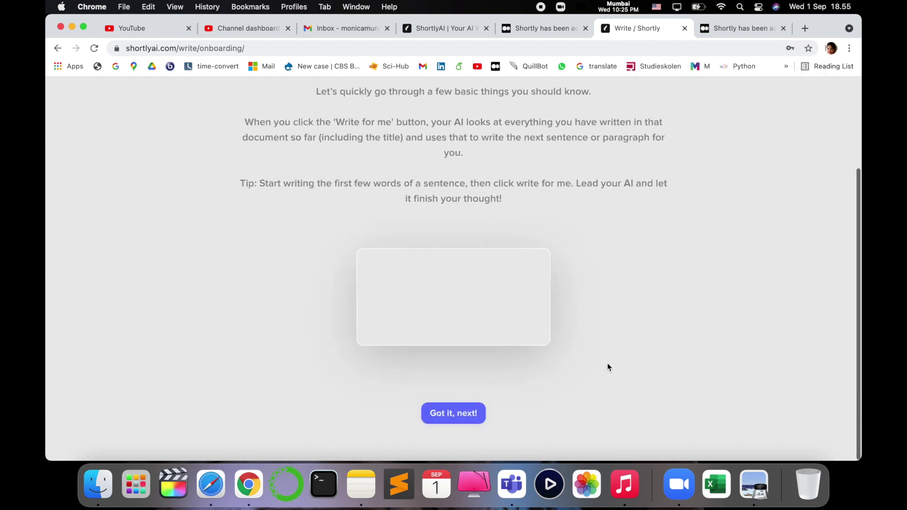
{"action": "scroll", "coordinate": [607, 363], "scroll_direction": "up", "scroll_amount": 3}
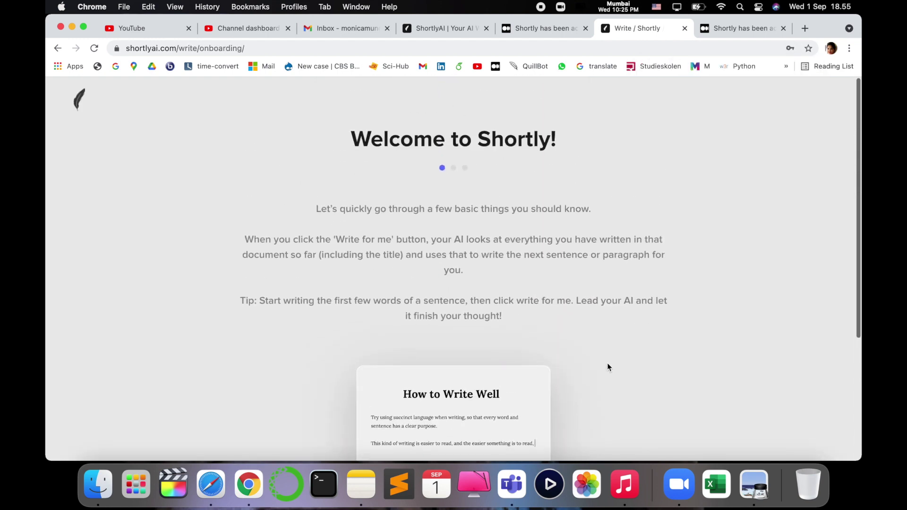
{"action": "scroll", "coordinate": [586, 376], "scroll_direction": "down", "scroll_amount": 4}
{"action": "scroll", "coordinate": [543, 412], "scroll_direction": "down", "scroll_amount": 3}
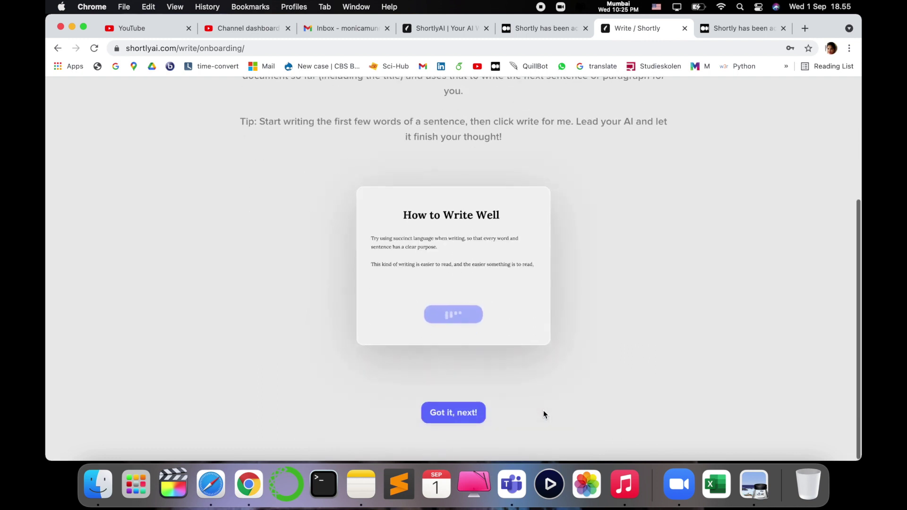
{"action": "left_click", "coordinate": [449, 415]}
{"action": "scroll", "coordinate": [563, 354], "scroll_direction": "down", "scroll_amount": 3}
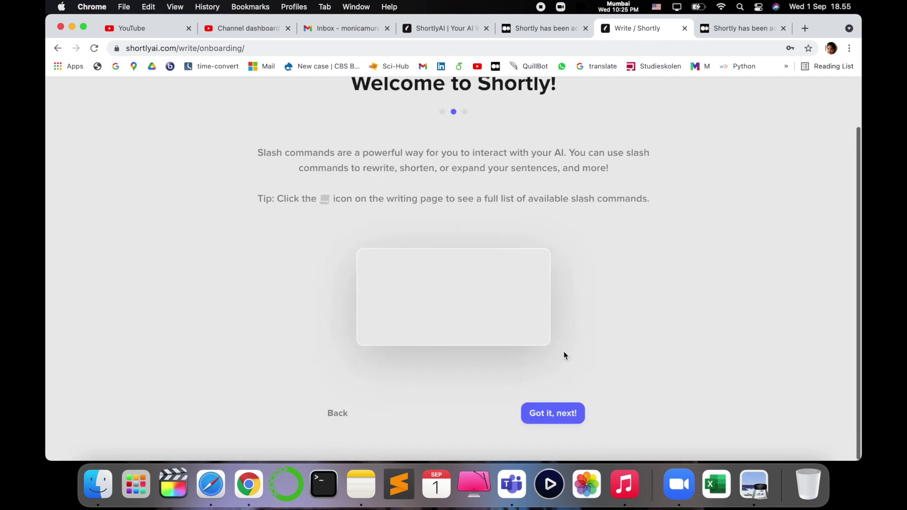
{"action": "left_click", "coordinate": [563, 420]}
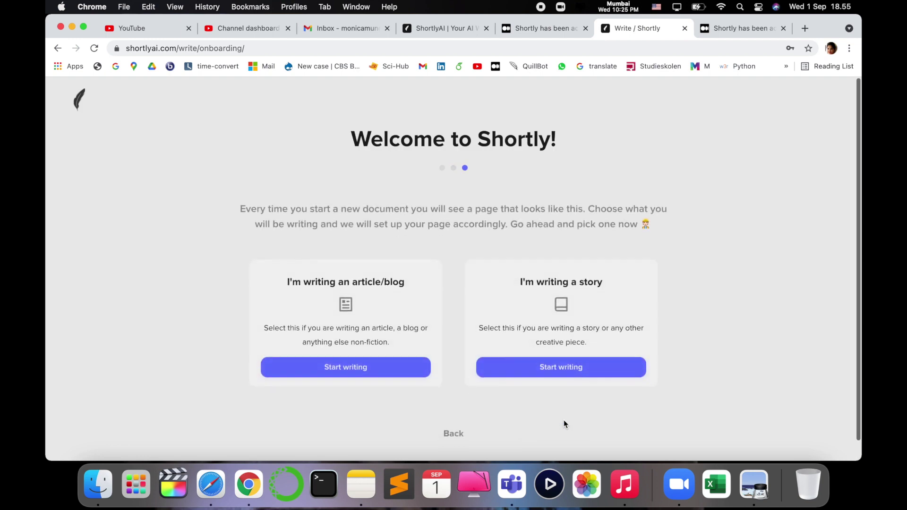
{"action": "scroll", "coordinate": [501, 404], "scroll_direction": "down", "scroll_amount": 1}
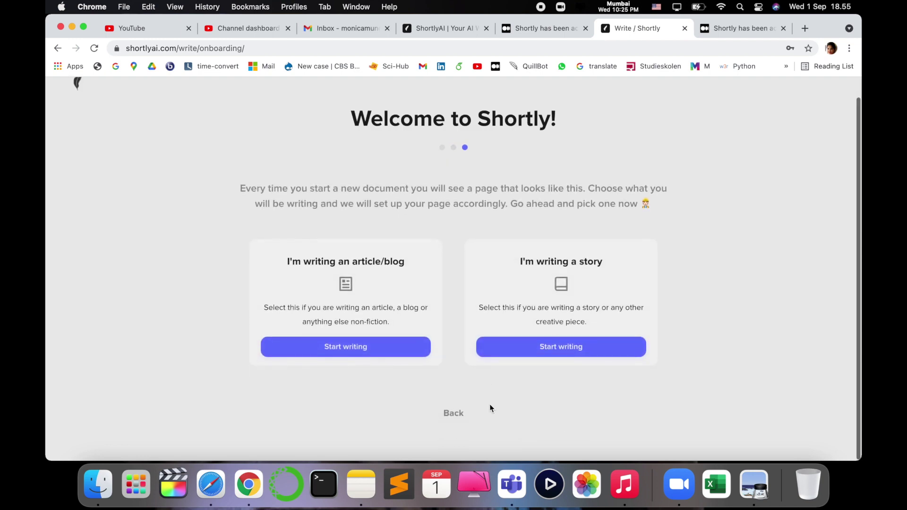
{"action": "left_click", "coordinate": [564, 349]}
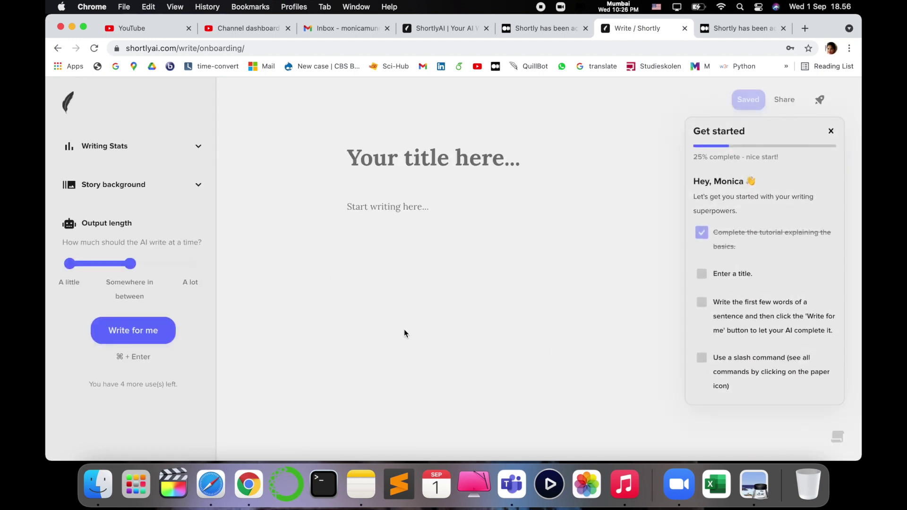
Step: Title the story 'My journey', write 'A memorable journey in last year.' and have the AI continue
{"action": "left_click", "coordinate": [501, 158]}
{"action": "type", "text": "M"}
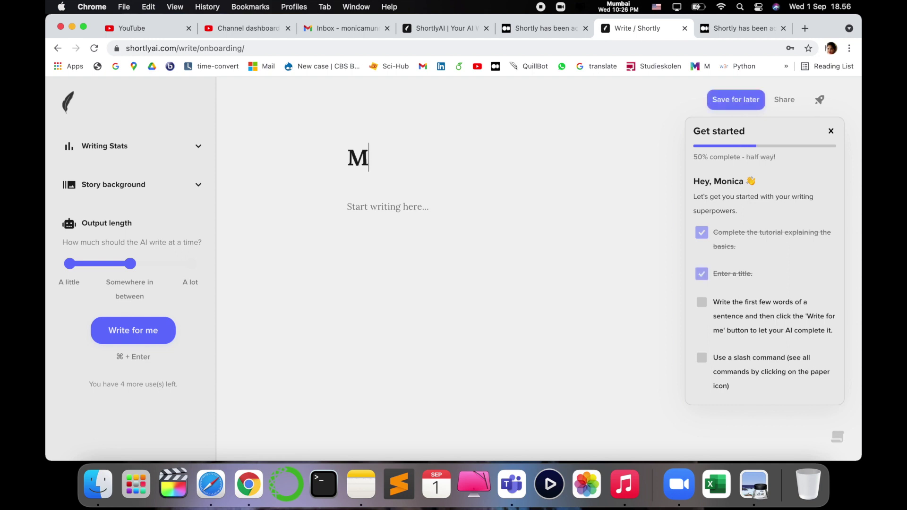
{"action": "type", "text": "y journey"}
{"action": "left_click", "coordinate": [419, 205]}
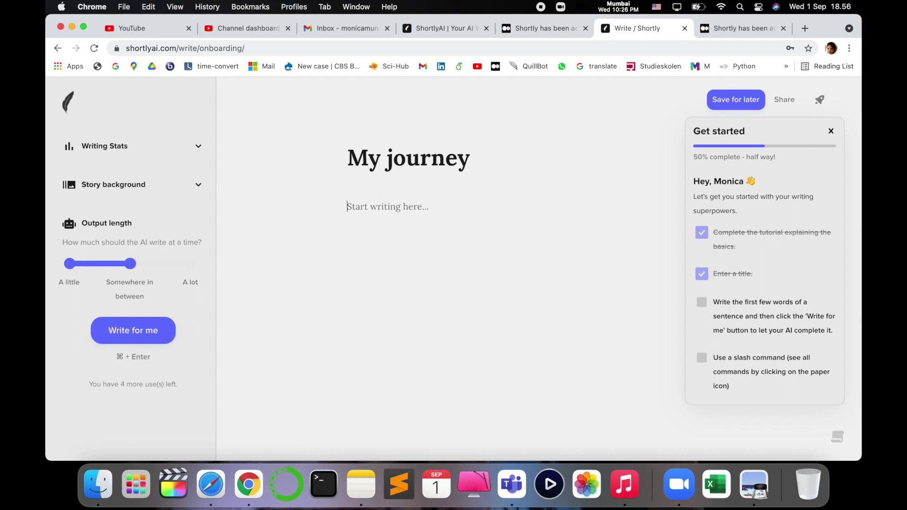
{"action": "type", "text": "A memorable journey in "}
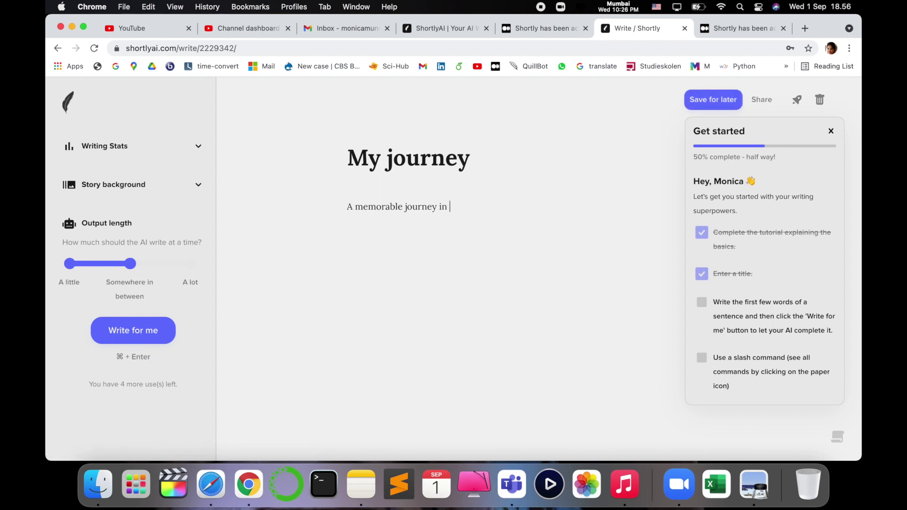
{"action": "type", "text": "last year"}
{"action": "key", "text": "BackSpace"}
{"action": "key", "text": "BackSpace"}
{"action": "key", "text": "BackSpace"}
{"action": "key", "text": "BackSpace"}
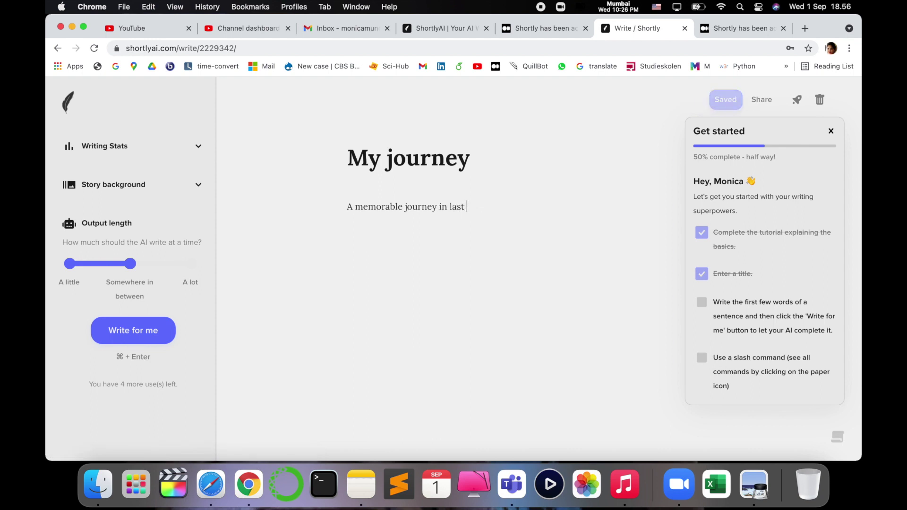
{"action": "type", "text": "year."}
{"action": "left_click", "coordinate": [131, 334]}
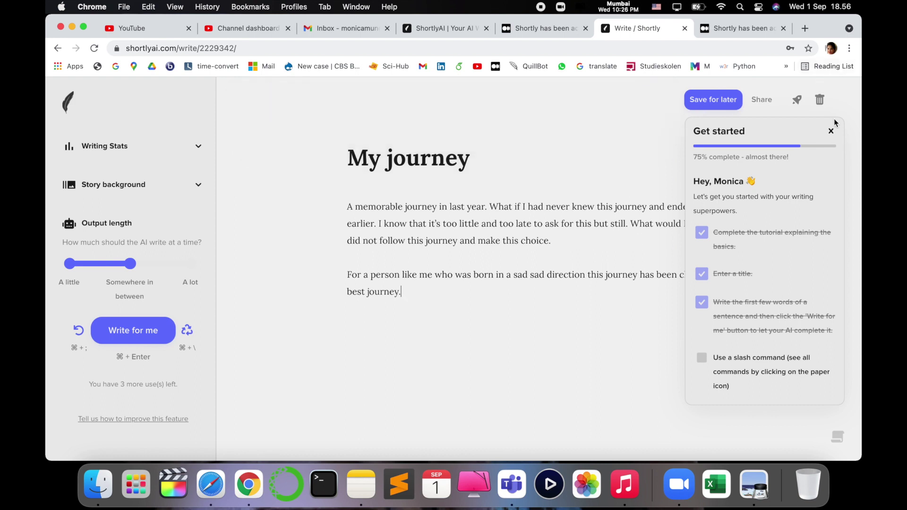
Step: Close the getting-started checklist and select both paragraphs of the My journey text
{"action": "left_click", "coordinate": [829, 132]}
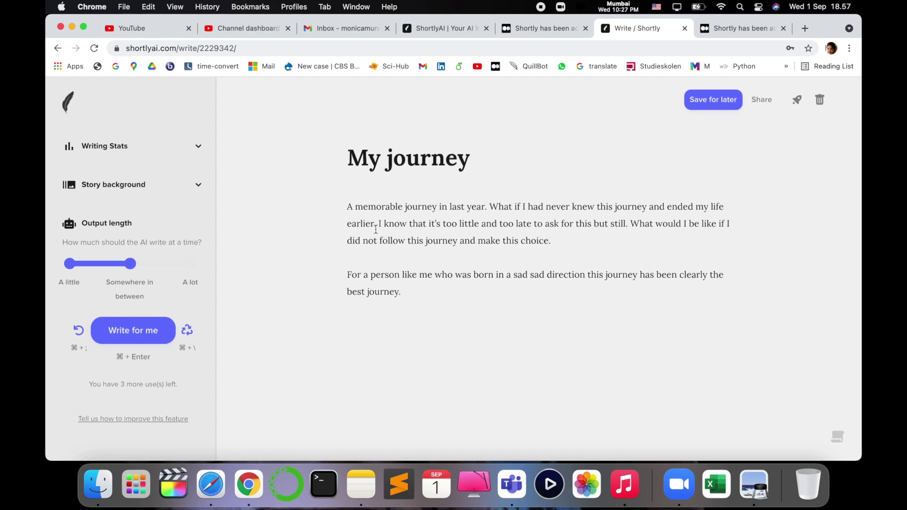
{"action": "left_click", "coordinate": [400, 314]}
{"action": "left_click_drag", "start_coordinate": [413, 292], "coordinate": [341, 208]}
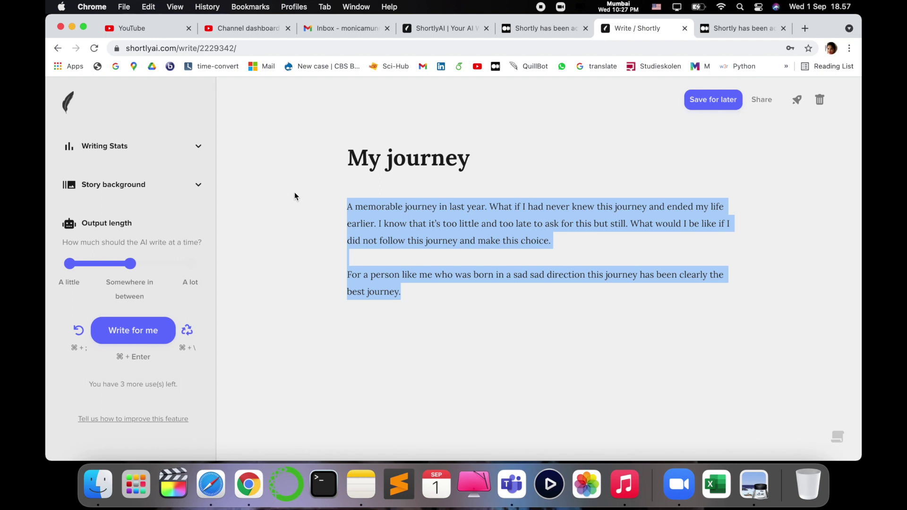
Step: Save 'My journey' and expand Story background and Writing Stats (69 words, 348 characters)
{"action": "left_click", "coordinate": [541, 342]}
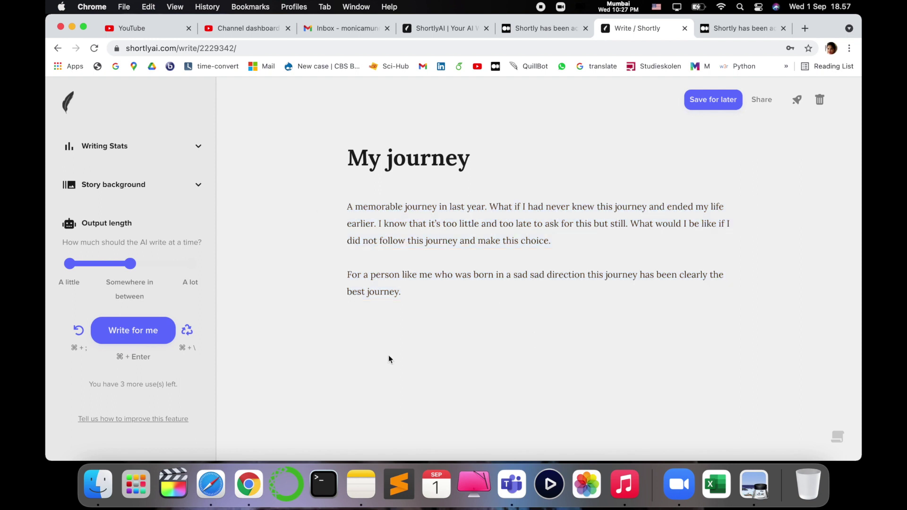
{"action": "left_click", "coordinate": [723, 101]}
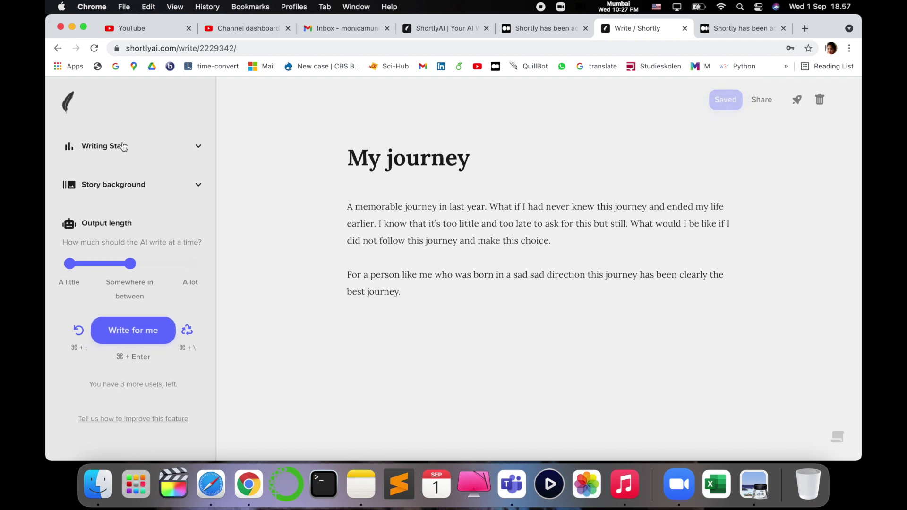
{"action": "left_click", "coordinate": [132, 183]}
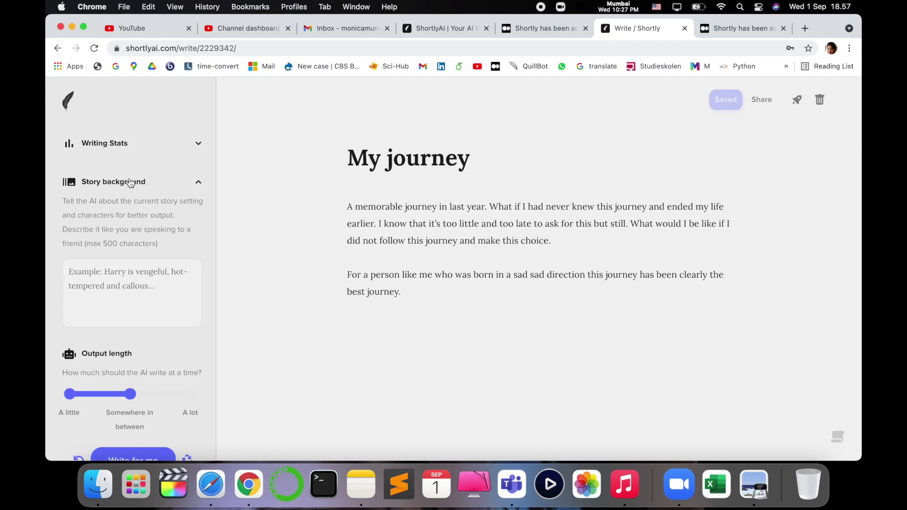
{"action": "left_click", "coordinate": [185, 143]}
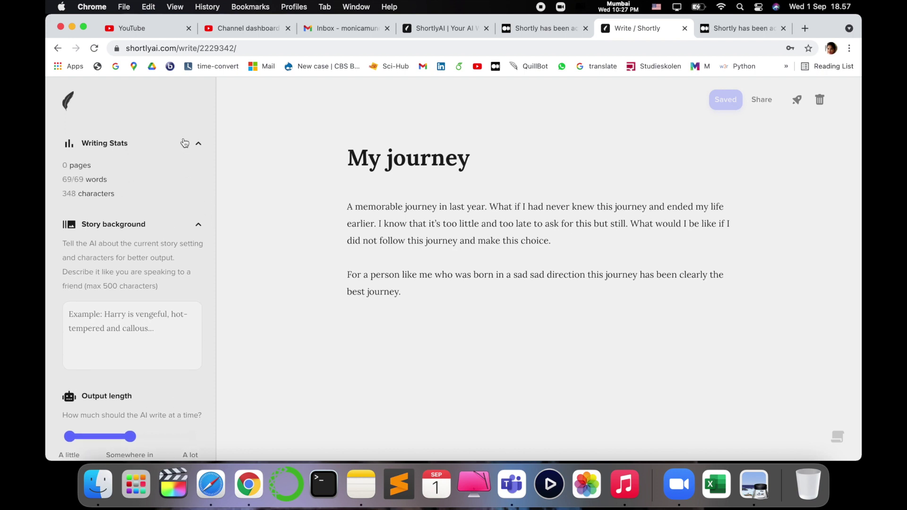
{"action": "left_click", "coordinate": [797, 102]}
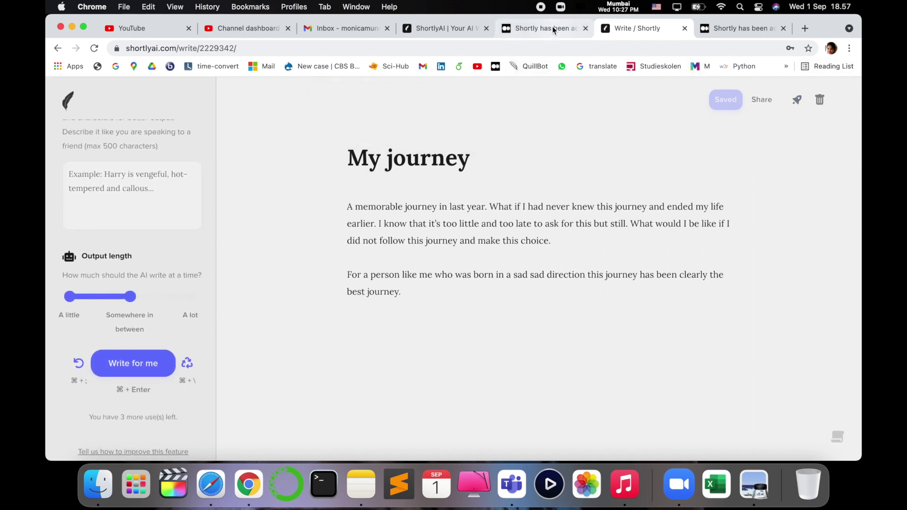
Step: Start a new article/blog document titled 'Future of Artificial Intelligence'
{"action": "left_click", "coordinate": [58, 49]}
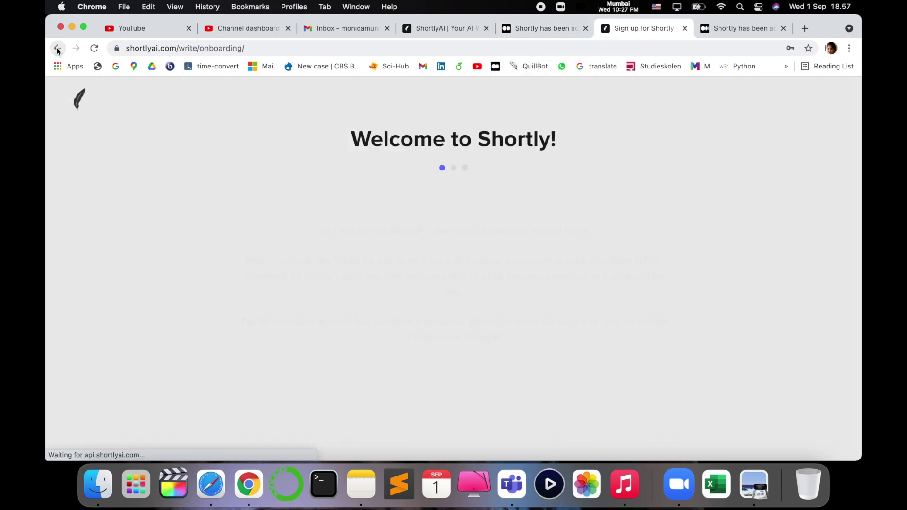
{"action": "scroll", "coordinate": [505, 318], "scroll_direction": "down", "scroll_amount": 5}
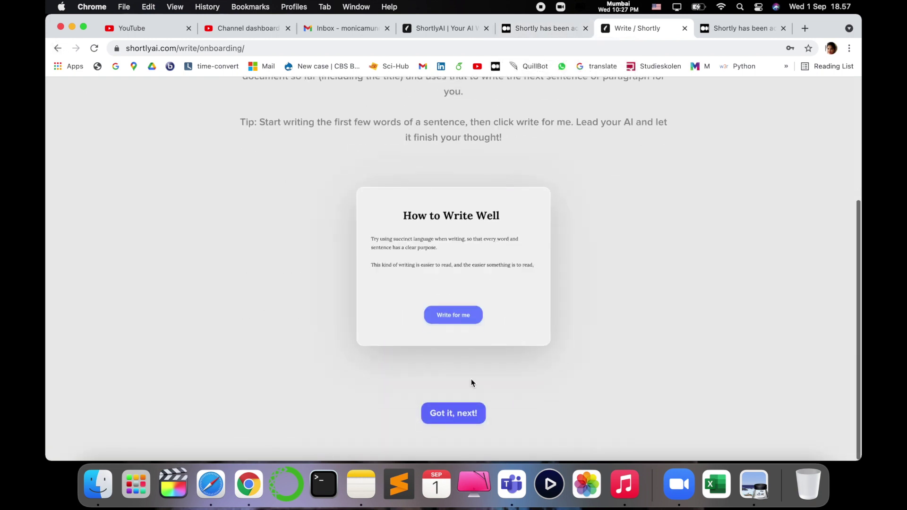
{"action": "left_click", "coordinate": [464, 412]}
{"action": "scroll", "coordinate": [471, 308], "scroll_direction": "down", "scroll_amount": 5}
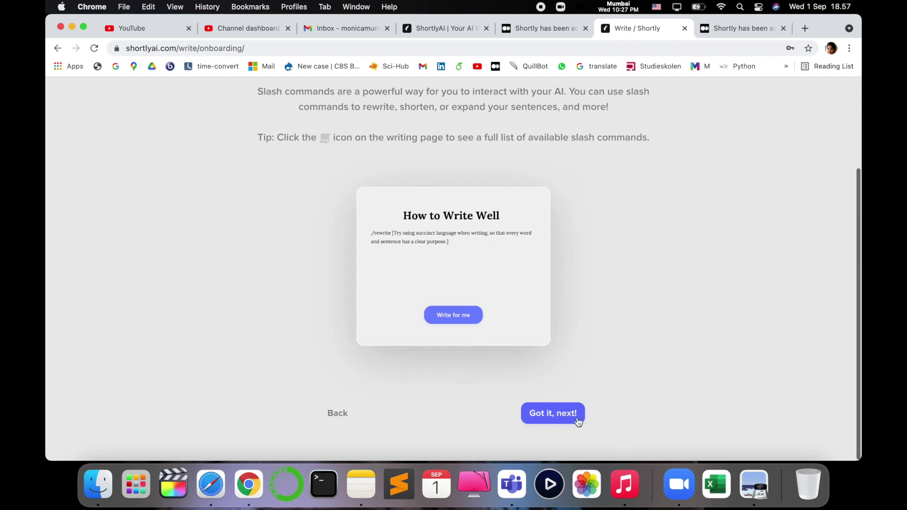
{"action": "left_click", "coordinate": [553, 413]}
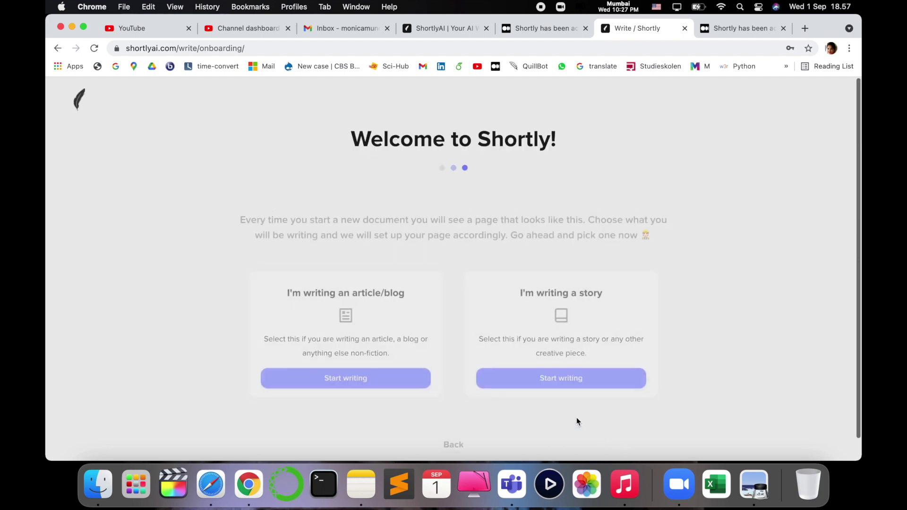
{"action": "left_click", "coordinate": [380, 374]}
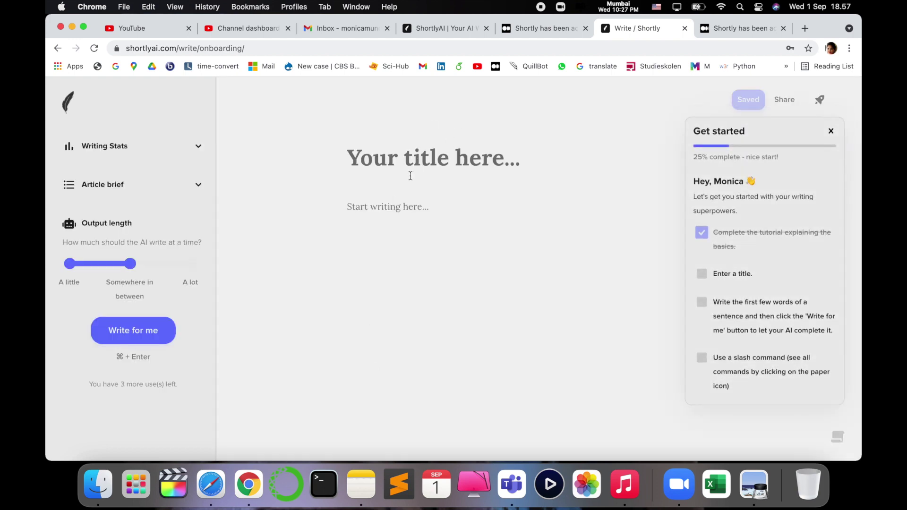
{"action": "left_click", "coordinate": [402, 150]}
{"action": "type", "text": "Future of A"}
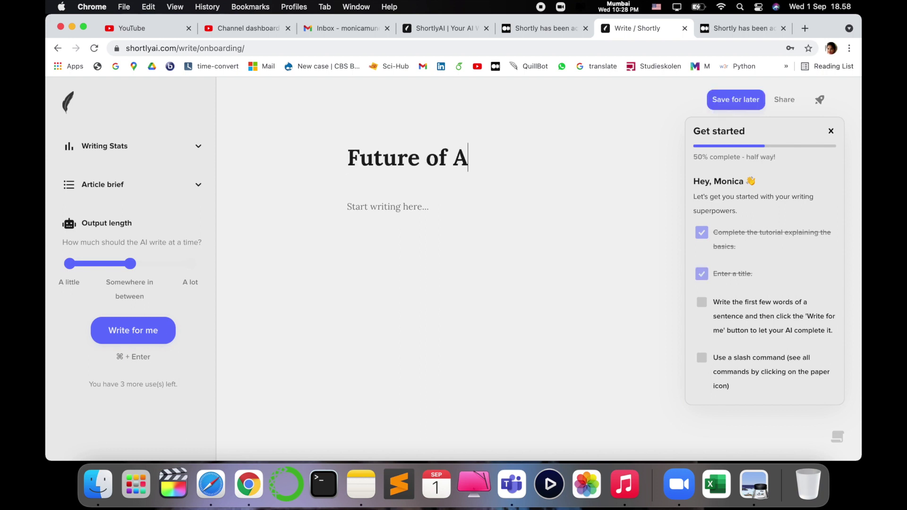
{"action": "type", "text": "rtificial Inte"}
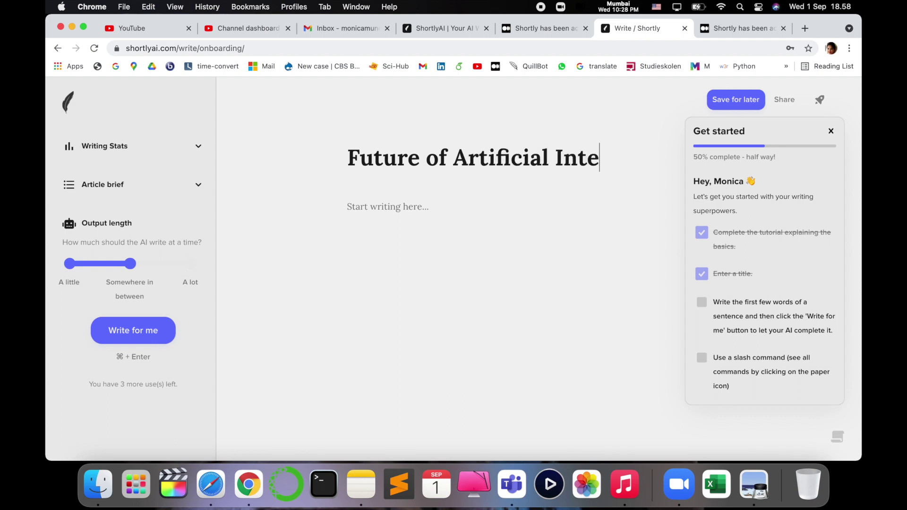
{"action": "type", "text": "lligence"}
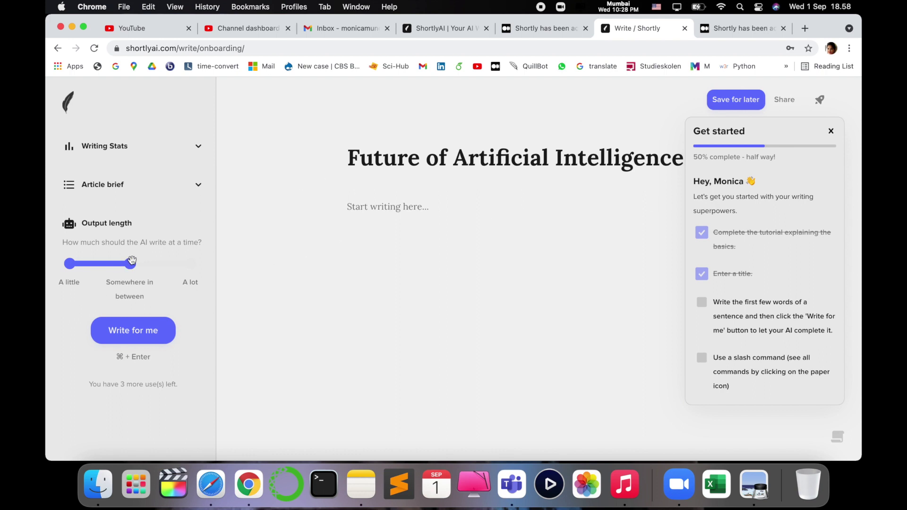
Step: Set Output length to A lot and enter the brief 'Advantages' and 'Disadvantages'
{"action": "left_click_drag", "start_coordinate": [132, 263], "coordinate": [201, 267]}
{"action": "left_click", "coordinate": [831, 132]}
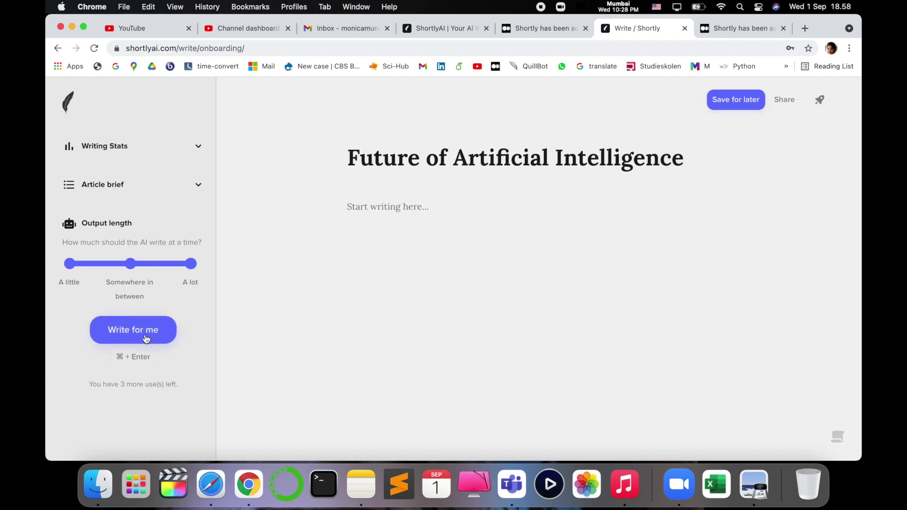
{"action": "left_click", "coordinate": [180, 188]}
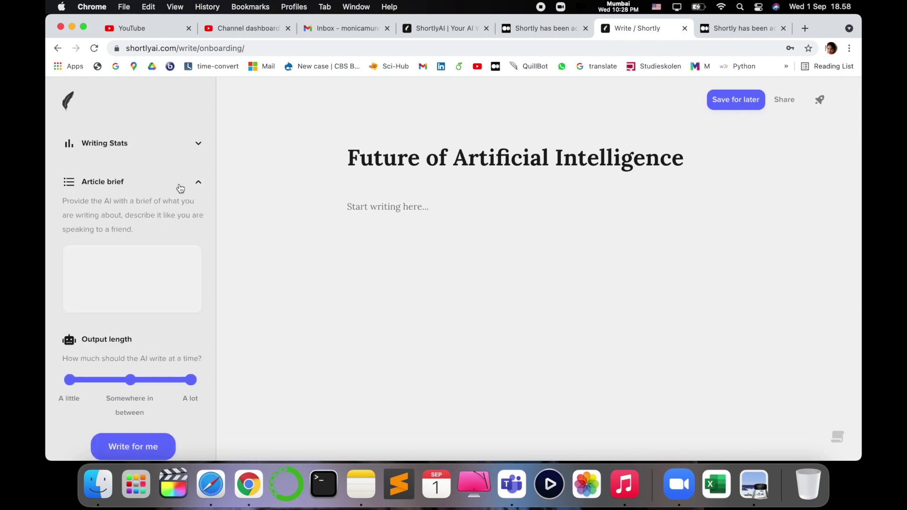
{"action": "left_click", "coordinate": [134, 263]}
{"action": "left_click", "coordinate": [135, 263]}
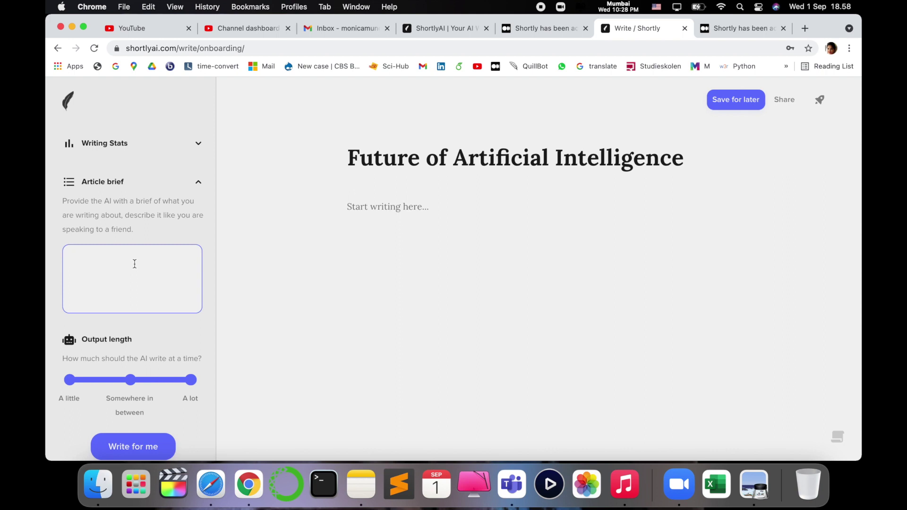
{"action": "type", "text": "Advan"}
{"action": "type", "text": "tages "}
{"action": "type", "text": "Di"}
{"action": "type", "text": "sadvantage"}
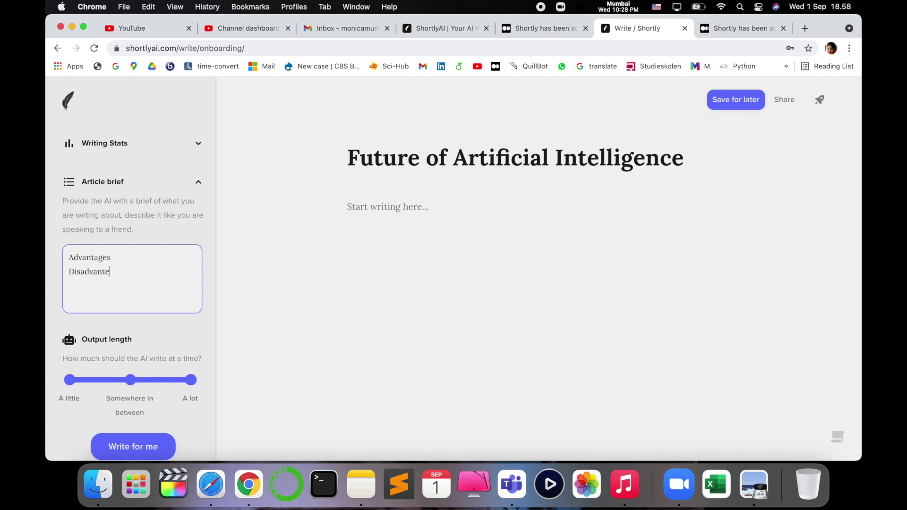
{"action": "type", "text": "s"}
{"action": "key", "text": "BackSpace"}
{"action": "key", "text": "BackSpace"}
{"action": "type", "text": "ages"}
Step: Have the AI write the Future of Artificial Intelligence article from the brief
{"action": "left_click", "coordinate": [199, 143]}
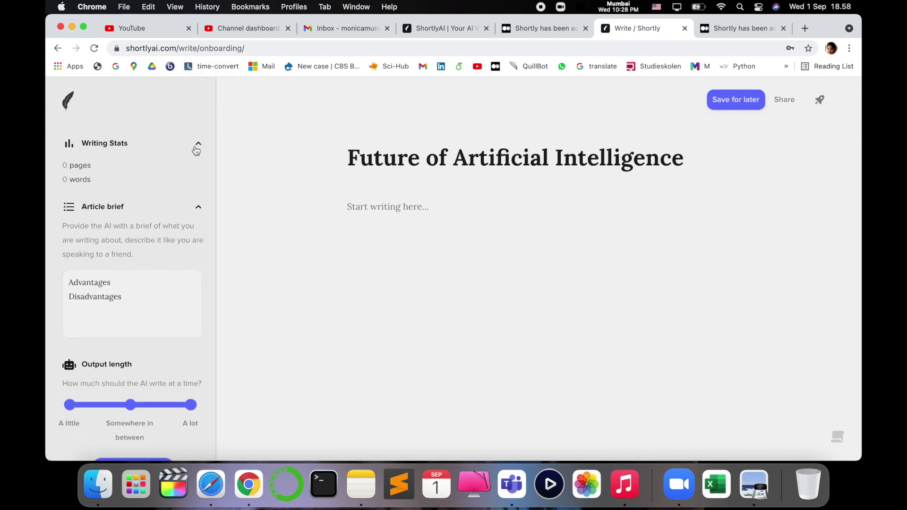
{"action": "scroll", "coordinate": [137, 264], "scroll_direction": "down", "scroll_amount": 4}
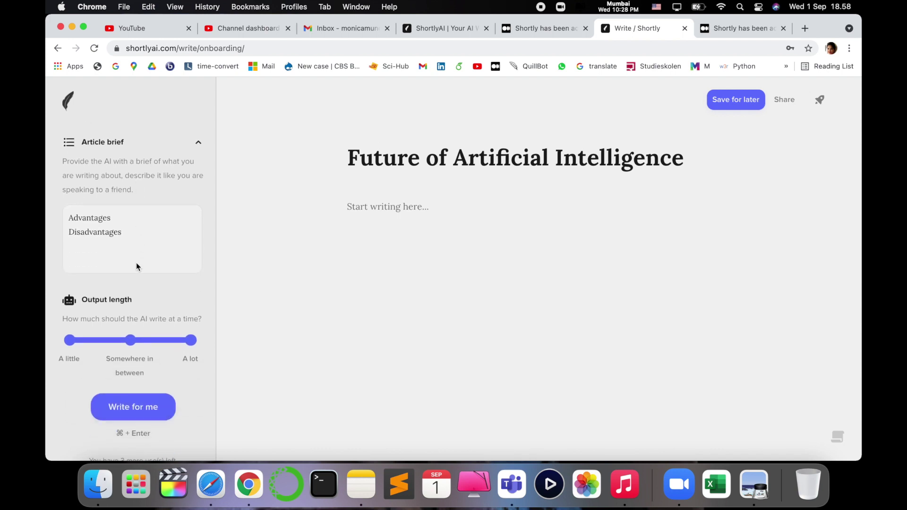
{"action": "scroll", "coordinate": [154, 293], "scroll_direction": "down", "scroll_amount": 1}
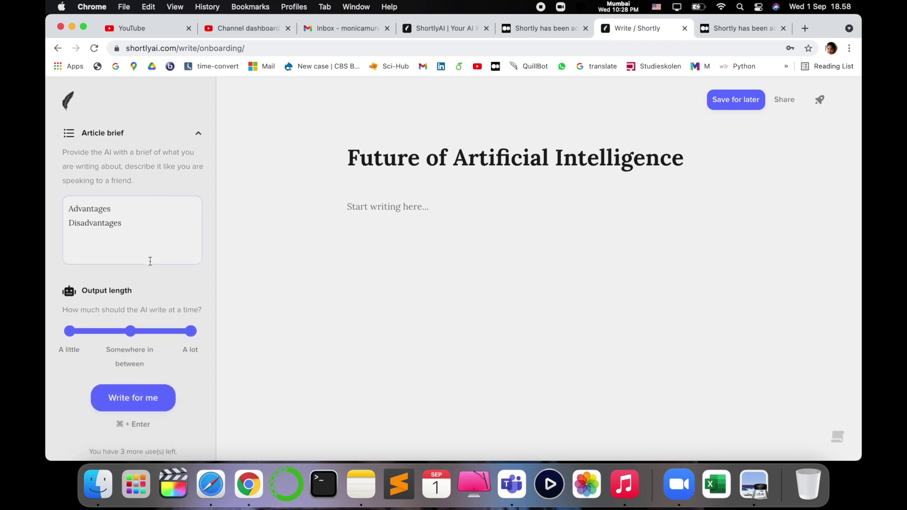
{"action": "left_click", "coordinate": [161, 403]}
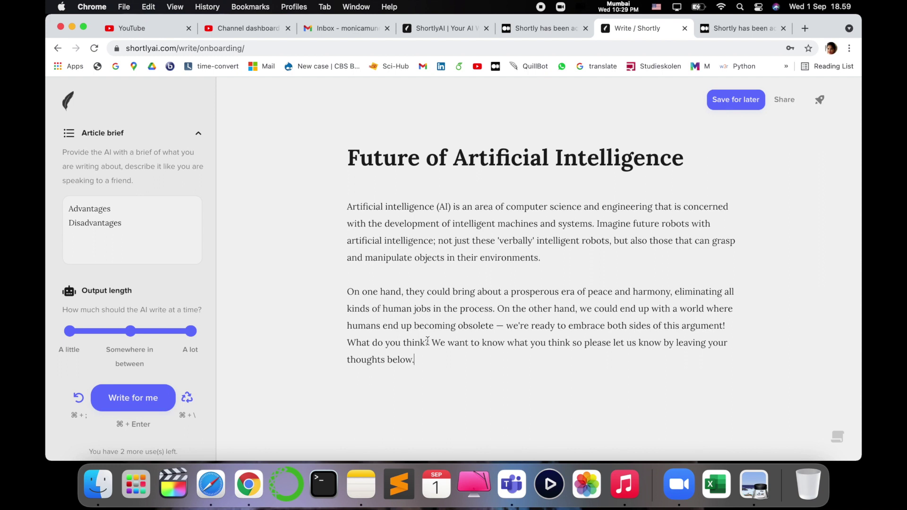
Step: Select 'What do you think' and scroll through the two AI-written paragraphs
{"action": "left_click_drag", "start_coordinate": [427, 340], "coordinate": [339, 344]}
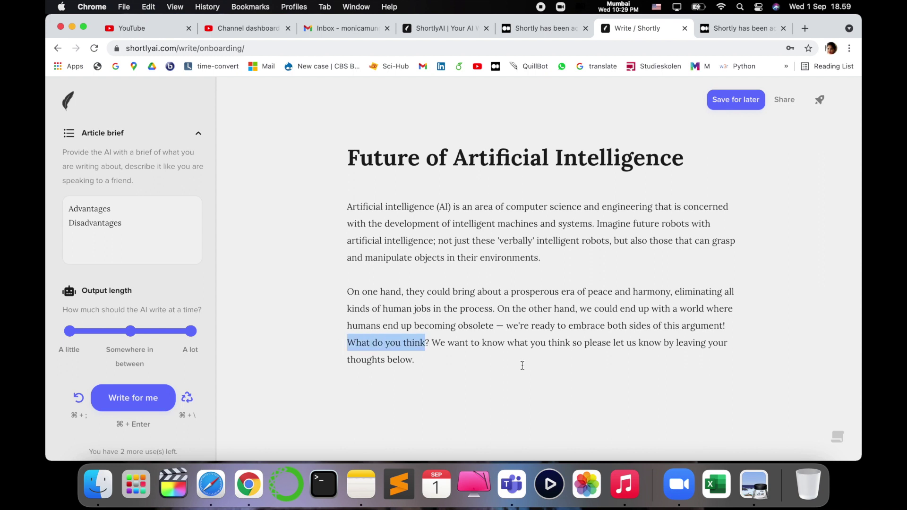
{"action": "scroll", "coordinate": [522, 365], "scroll_direction": "down", "scroll_amount": 1}
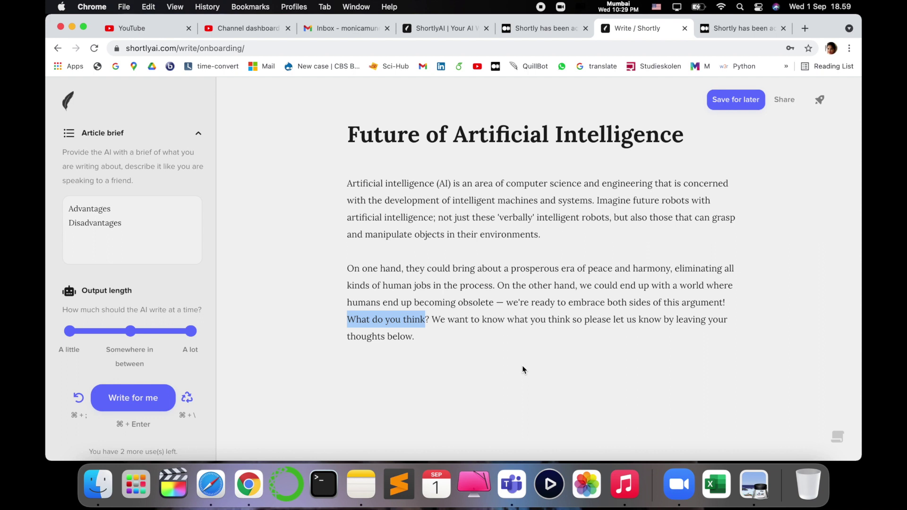
{"action": "scroll", "coordinate": [523, 367], "scroll_direction": "down", "scroll_amount": 1}
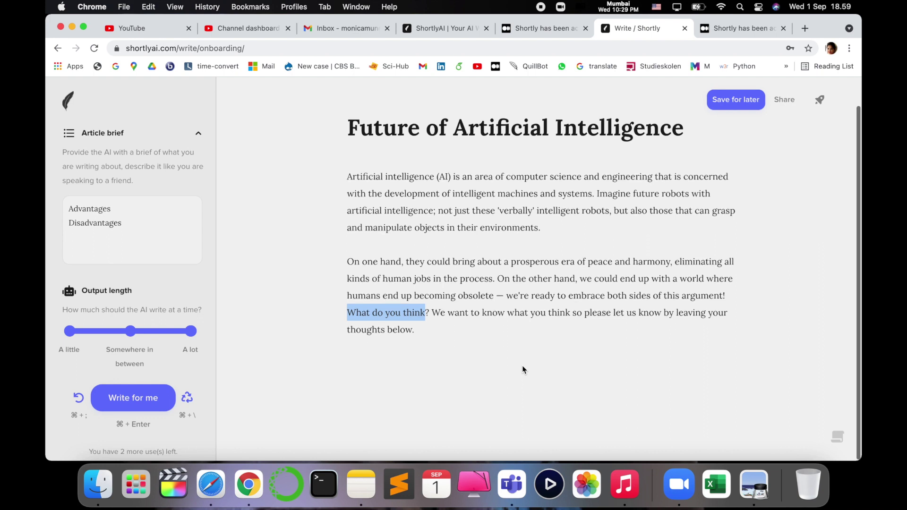
{"action": "scroll", "coordinate": [522, 366], "scroll_direction": "up", "scroll_amount": 2}
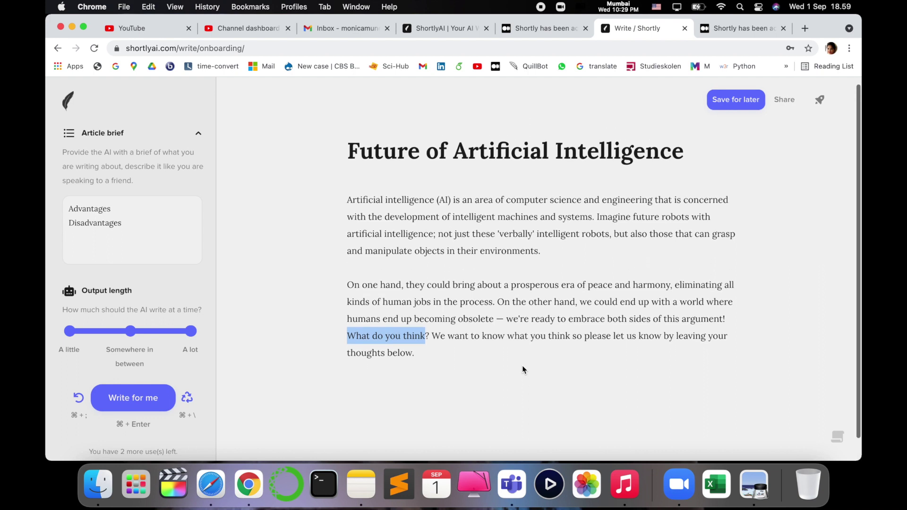
Step: Make the 'Future of Artificial Intelligence' article public and copy its share link
{"action": "left_click", "coordinate": [792, 103]}
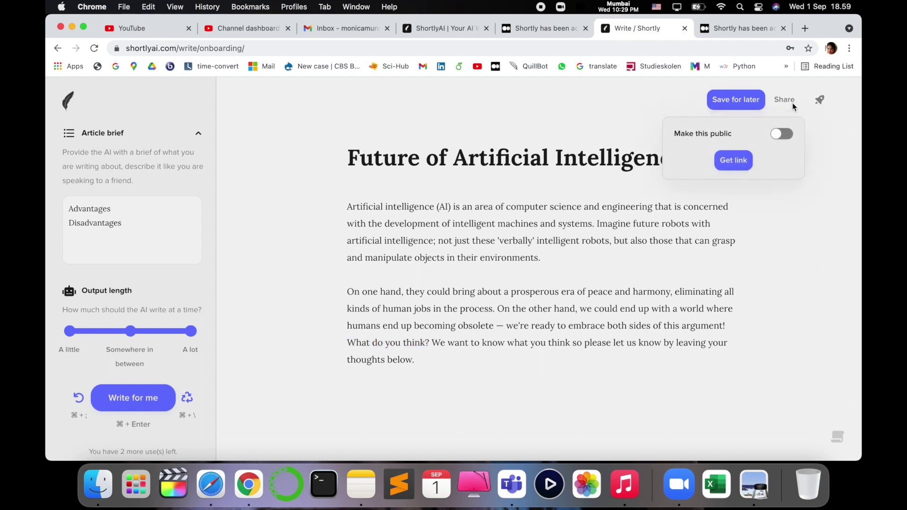
{"action": "left_click", "coordinate": [733, 160]}
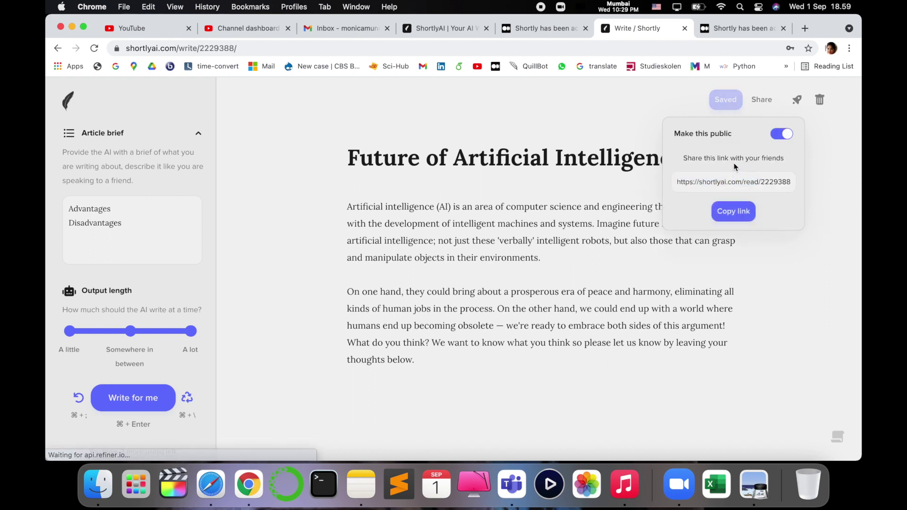
{"action": "left_click", "coordinate": [733, 212]}
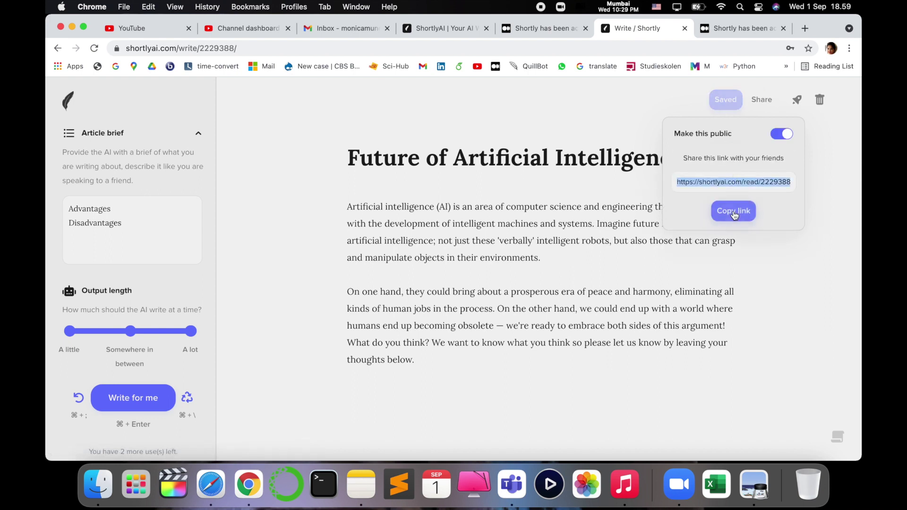
{"action": "left_click", "coordinate": [816, 148]}
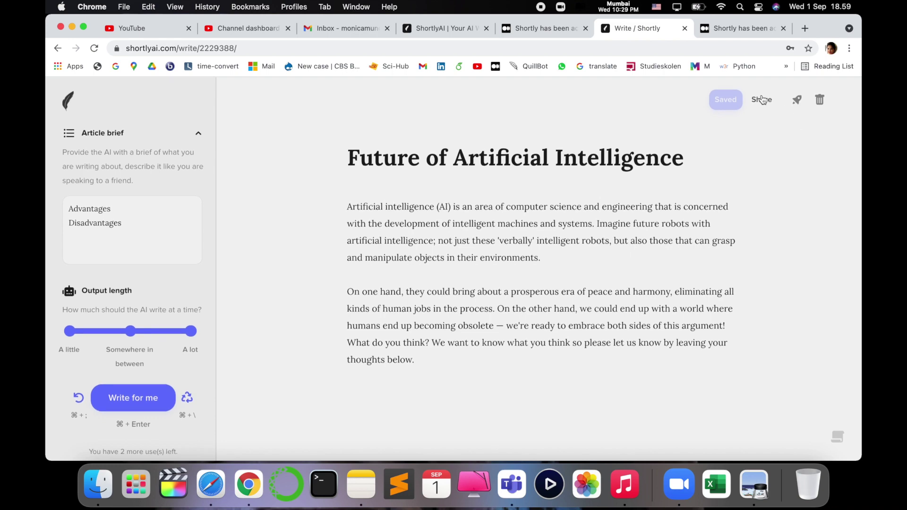
{"action": "left_click", "coordinate": [797, 99]}
Step: Return to Your writing and review the public 117-word article above the non-public 'My journey'
{"action": "left_click", "coordinate": [65, 98]}
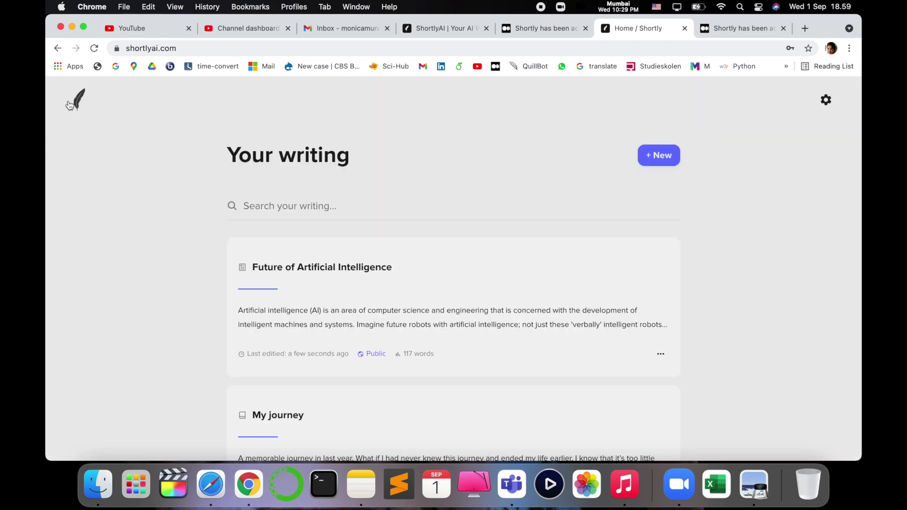
{"action": "scroll", "coordinate": [420, 217], "scroll_direction": "down", "scroll_amount": 3}
{"action": "scroll", "coordinate": [417, 225], "scroll_direction": "up", "scroll_amount": 3}
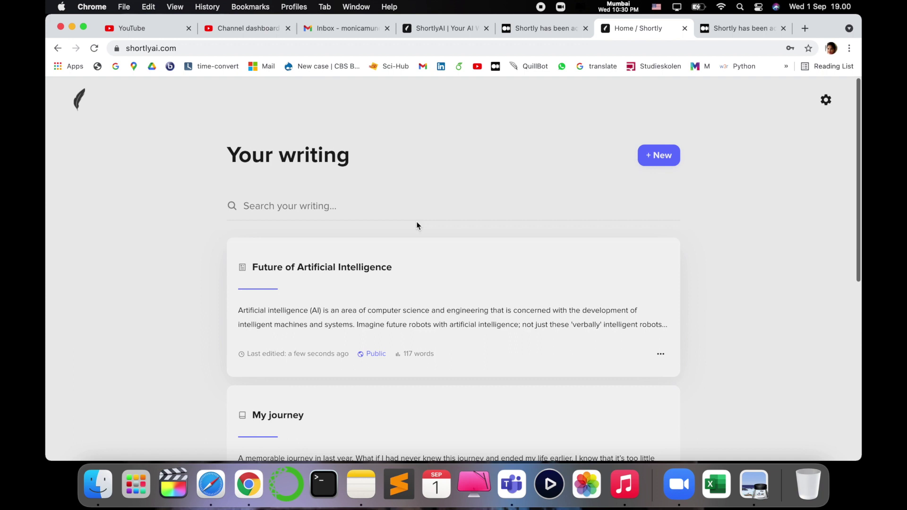
{"action": "scroll", "coordinate": [366, 263], "scroll_direction": "down", "scroll_amount": 10}
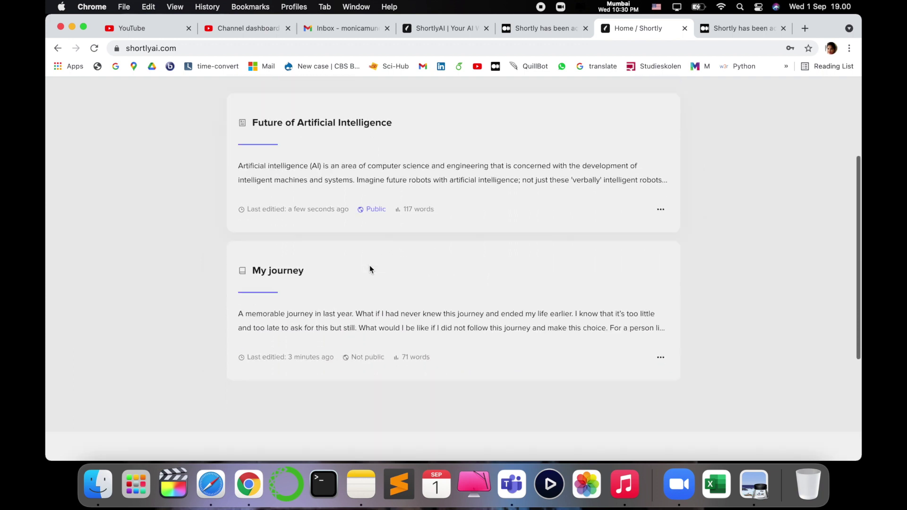
{"action": "scroll", "coordinate": [369, 266], "scroll_direction": "up", "scroll_amount": 10}
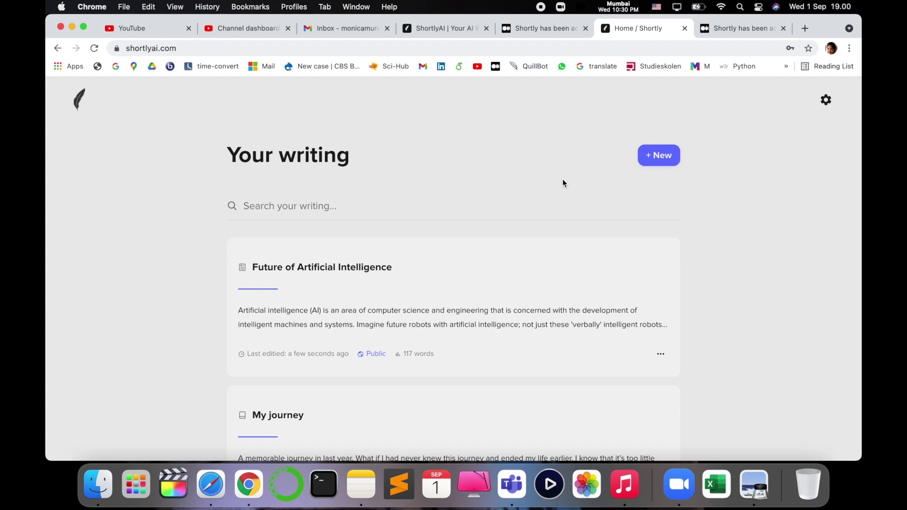
{"action": "scroll", "coordinate": [563, 183], "scroll_direction": "down", "scroll_amount": 2}
{"action": "scroll", "coordinate": [562, 183], "scroll_direction": "up", "scroll_amount": 2}
{"action": "scroll", "coordinate": [405, 203], "scroll_direction": "down", "scroll_amount": 1}
{"action": "scroll", "coordinate": [405, 204], "scroll_direction": "up", "scroll_amount": 1}
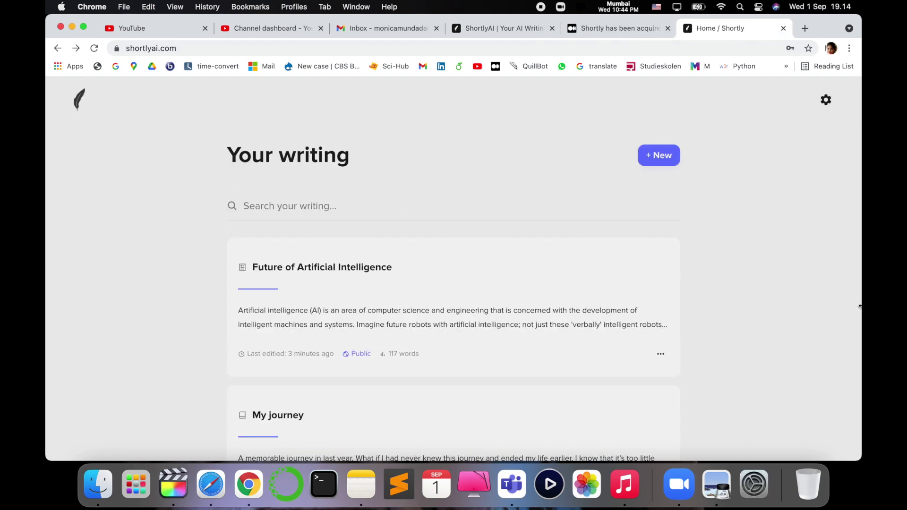
{"action": "scroll", "coordinate": [783, 352], "scroll_direction": "down", "scroll_amount": 2}
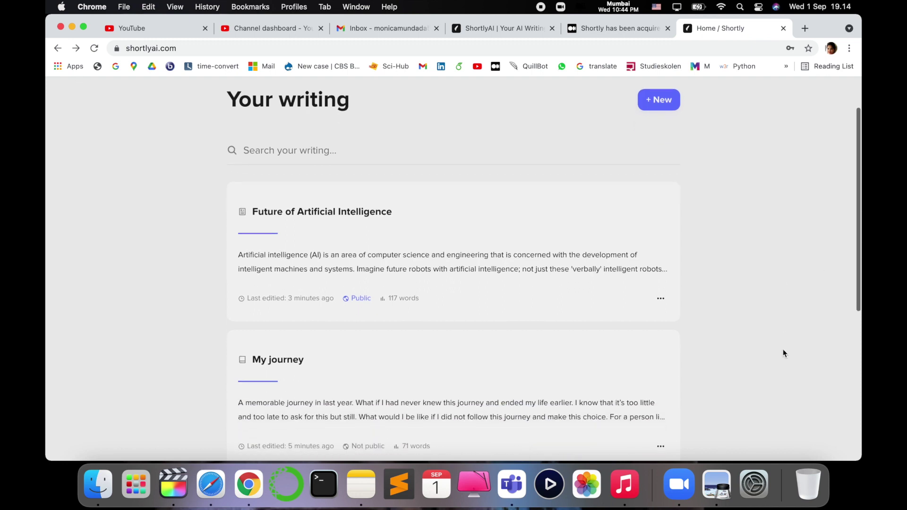
{"action": "scroll", "coordinate": [783, 352], "scroll_direction": "up", "scroll_amount": 2}
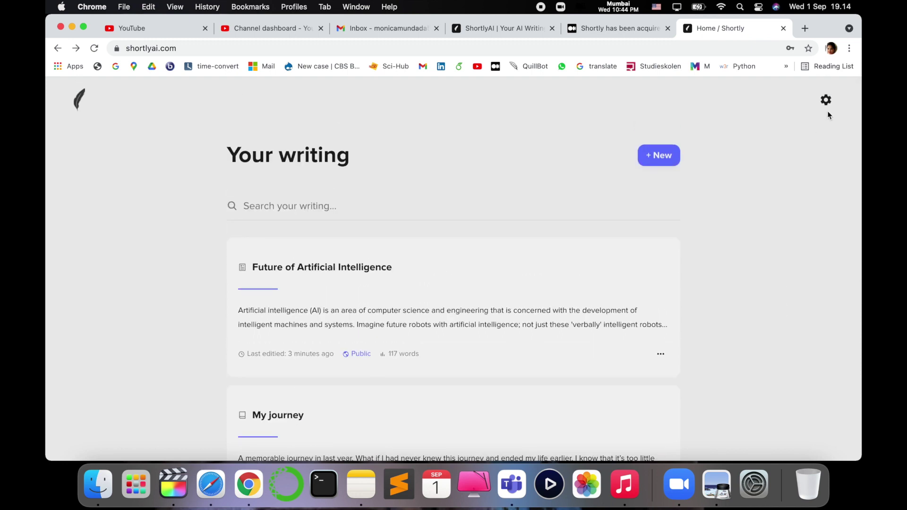
Step: Go to the pricing page and review the $65 Annual and $79 Monthly plans and FAQ
{"action": "left_click", "coordinate": [826, 100]}
{"action": "scroll", "coordinate": [505, 227], "scroll_direction": "down", "scroll_amount": 7}
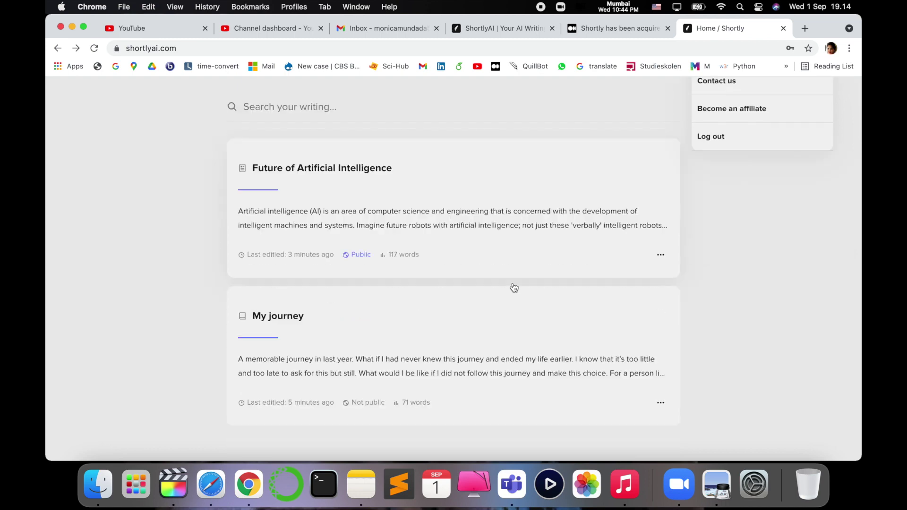
{"action": "left_click", "coordinate": [340, 339]}
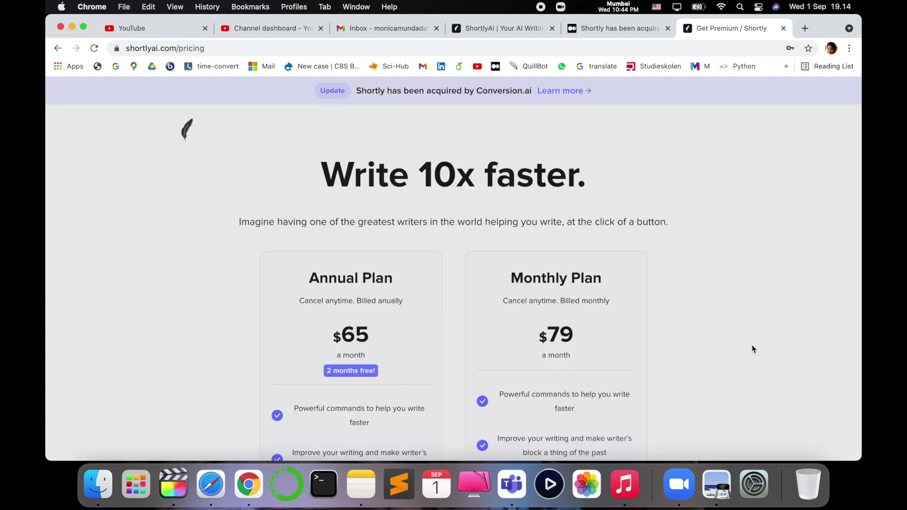
{"action": "scroll", "coordinate": [752, 349], "scroll_direction": "down", "scroll_amount": 2}
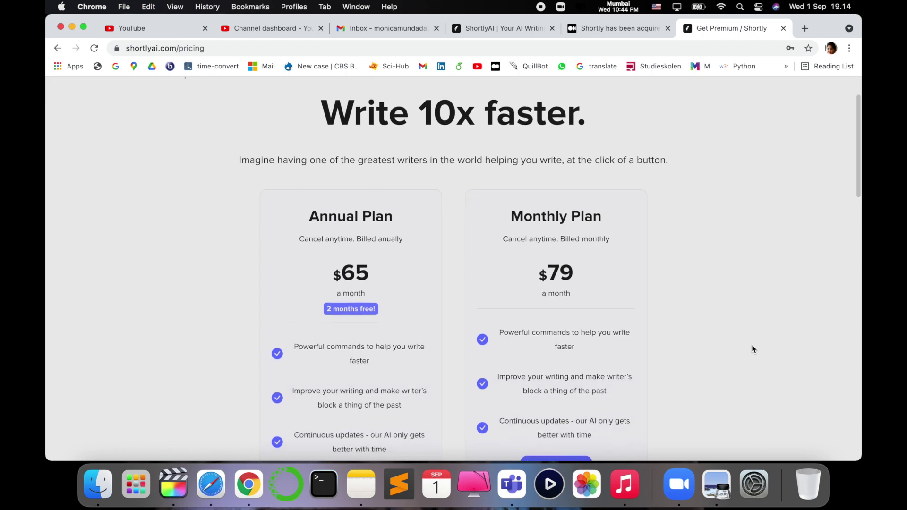
{"action": "scroll", "coordinate": [751, 349], "scroll_direction": "down", "scroll_amount": 1}
{"action": "scroll", "coordinate": [752, 349], "scroll_direction": "down", "scroll_amount": 10}
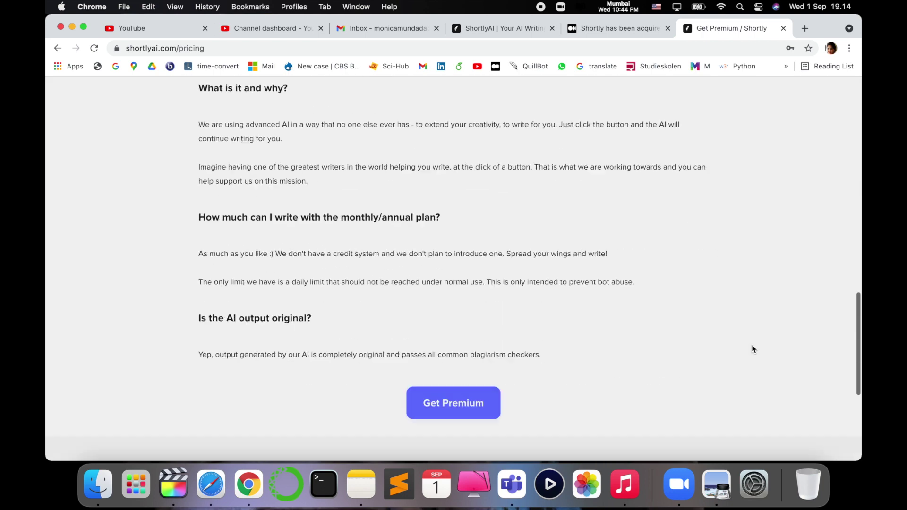
{"action": "scroll", "coordinate": [752, 349], "scroll_direction": "up", "scroll_amount": 4}
{"action": "scroll", "coordinate": [752, 350], "scroll_direction": "up", "scroll_amount": 10}
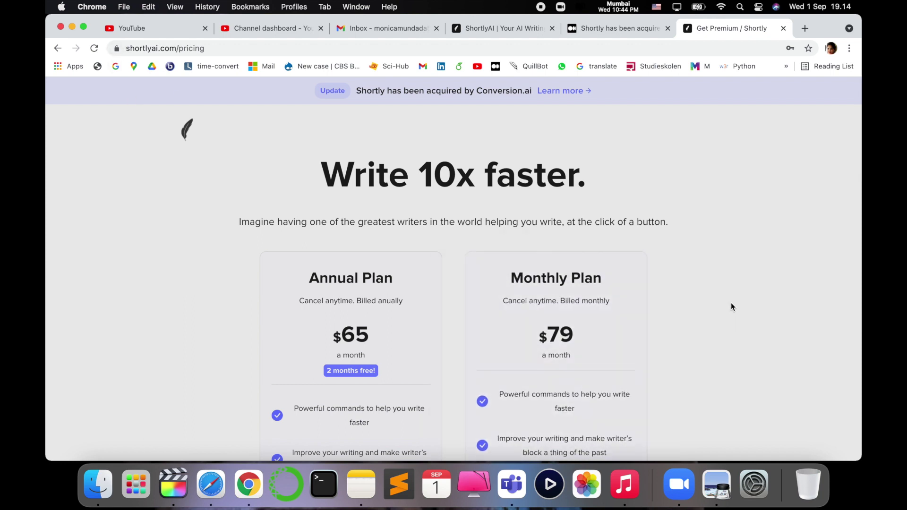
{"action": "scroll", "coordinate": [731, 306], "scroll_direction": "down", "scroll_amount": 3}
{"action": "scroll", "coordinate": [731, 307], "scroll_direction": "down", "scroll_amount": 6}
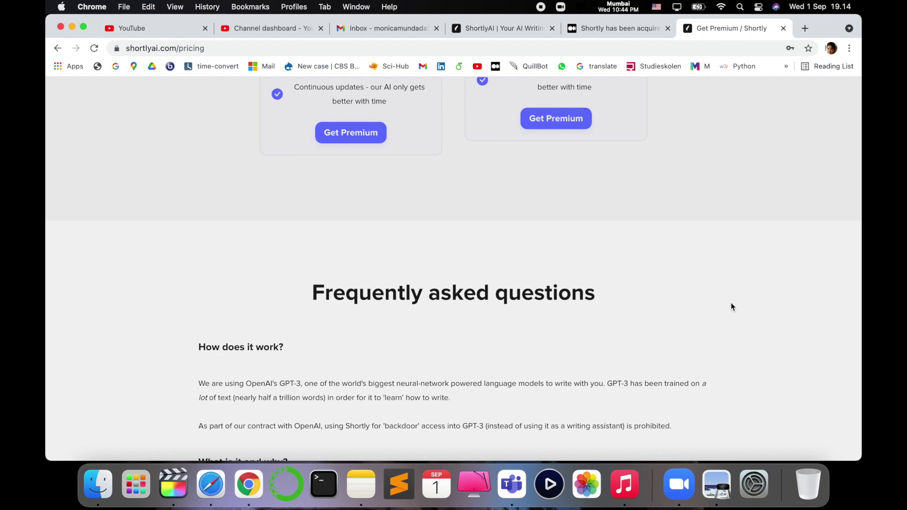
{"action": "scroll", "coordinate": [730, 302], "scroll_direction": "up", "scroll_amount": 9}
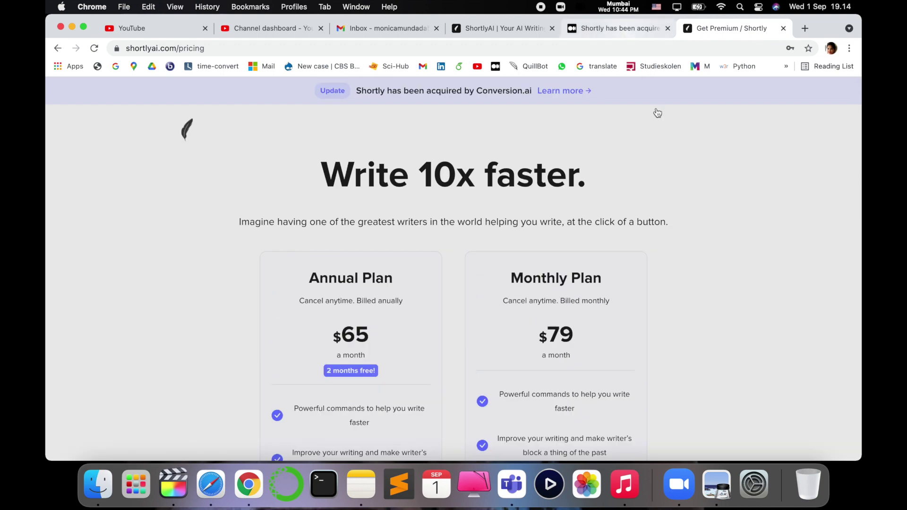